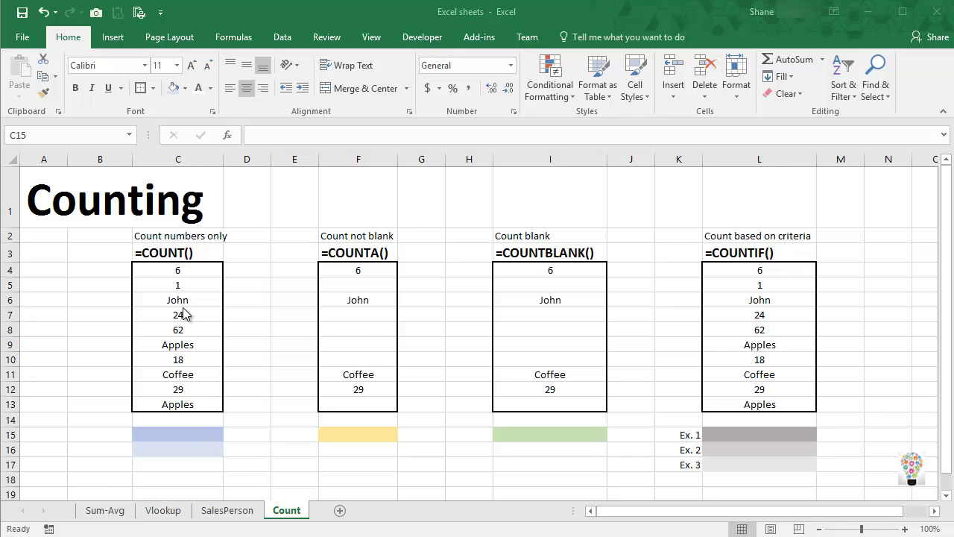
Enter =COUNT(C4:C13) in C15 to count the numeric entries, giving 6.
{"action": "left_click", "coordinate": [173, 237]}
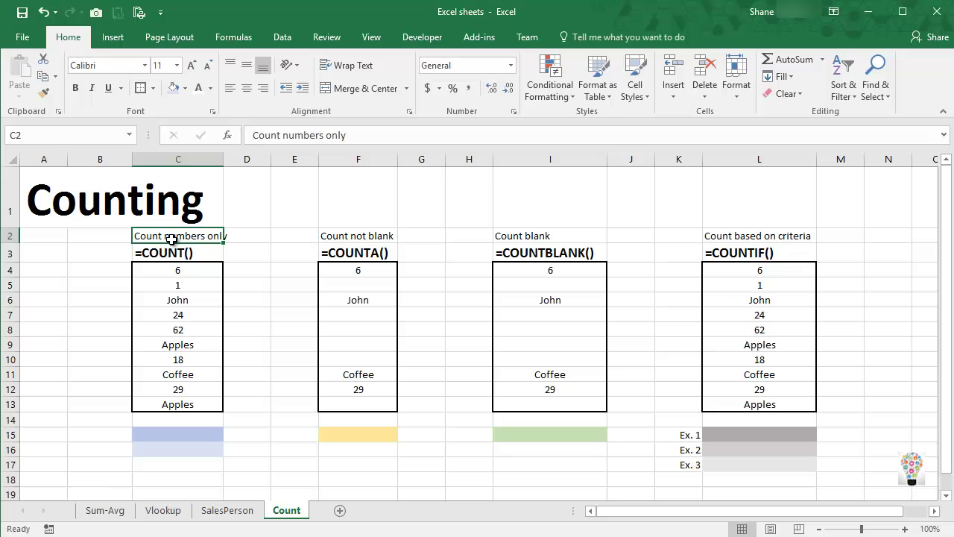
{"action": "left_click", "coordinate": [180, 434]}
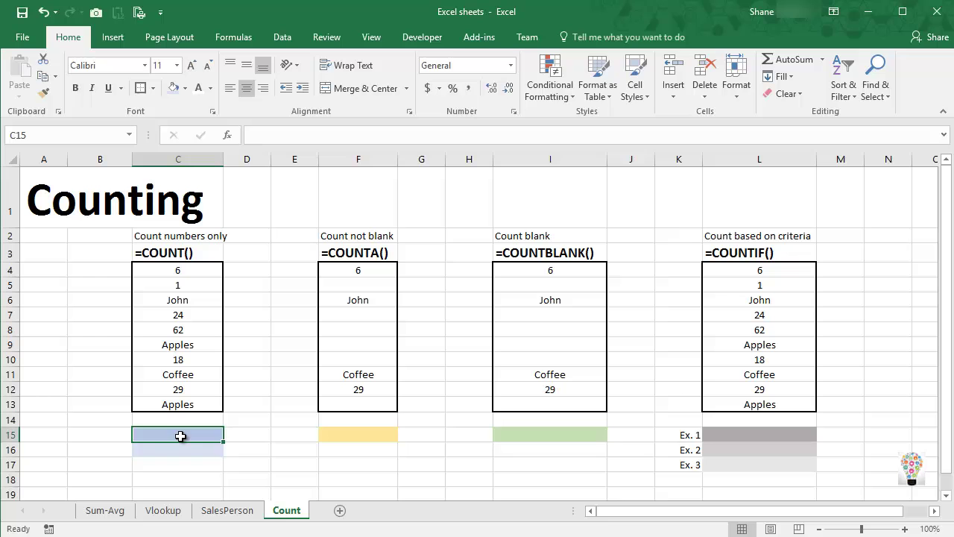
{"action": "type", "text": "=cou"}
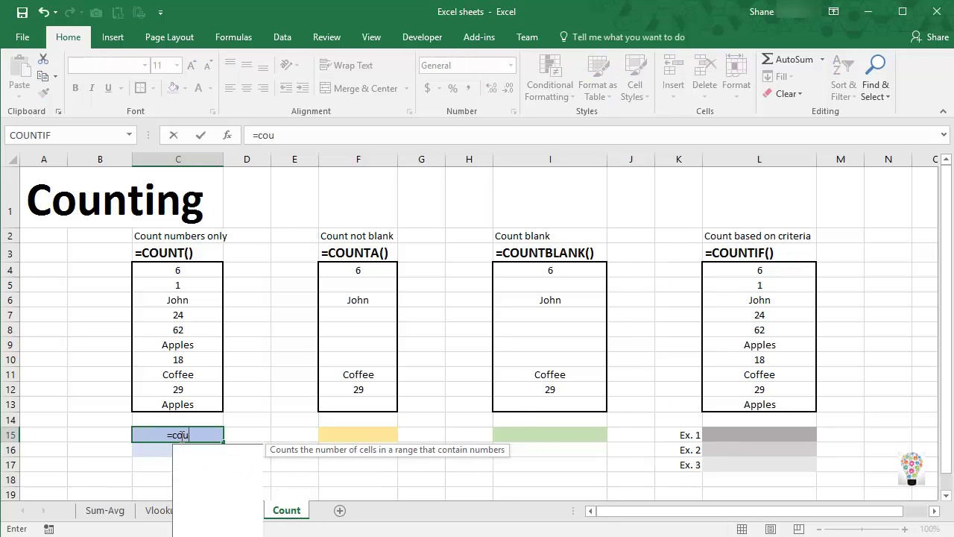
{"action": "type", "text": "nt("}
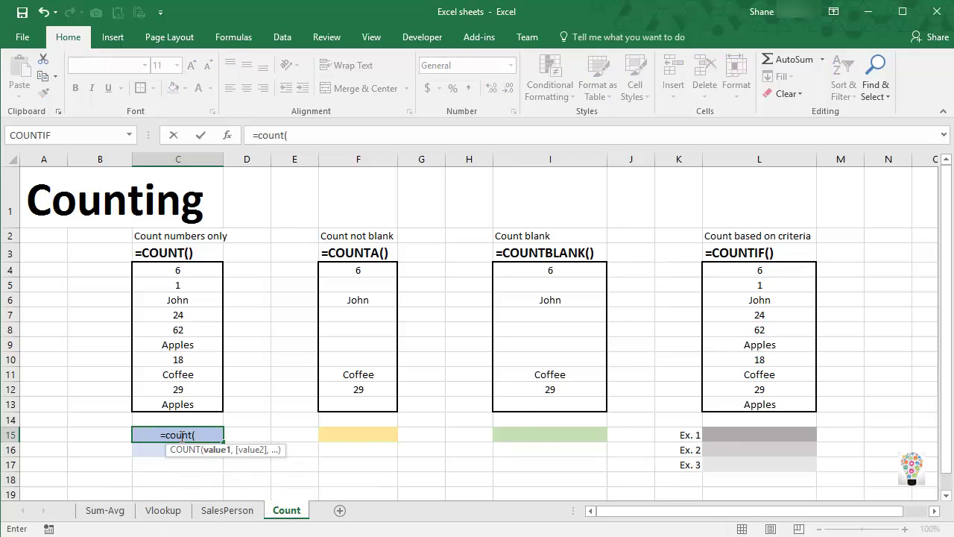
{"action": "left_click_drag", "start_coordinate": [182, 270], "coordinate": [199, 413]}
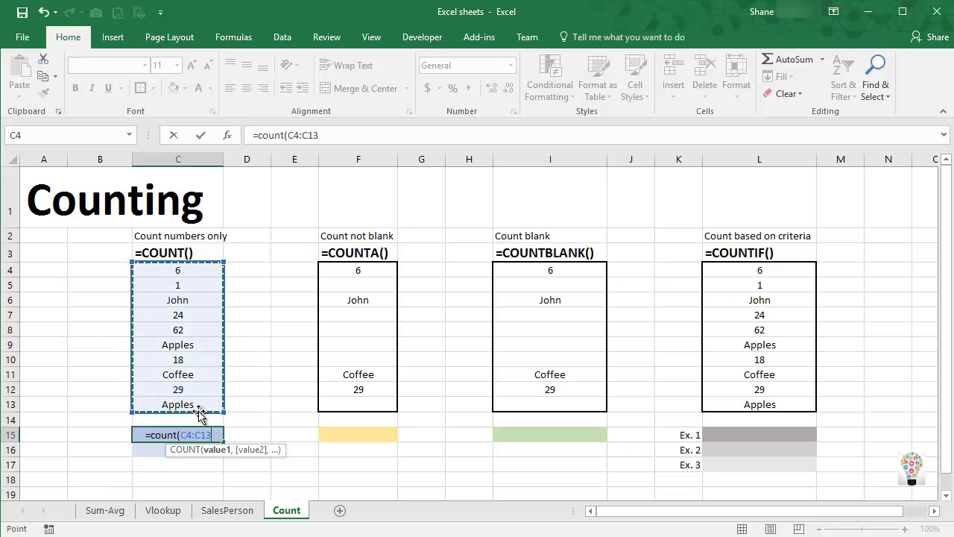
{"action": "type", "text": ")"}
{"action": "key", "text": "Return"}
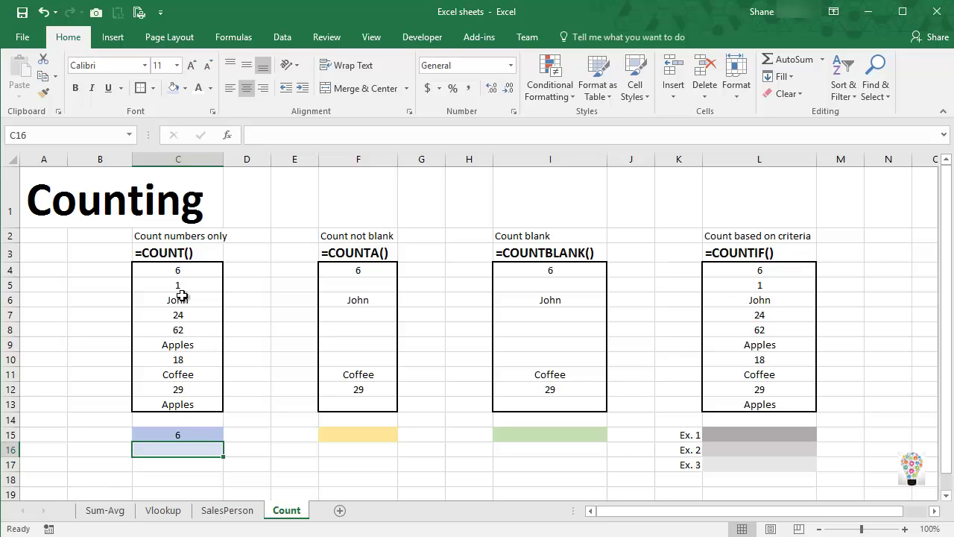
{"action": "left_click_drag", "start_coordinate": [182, 273], "coordinate": [184, 402]}
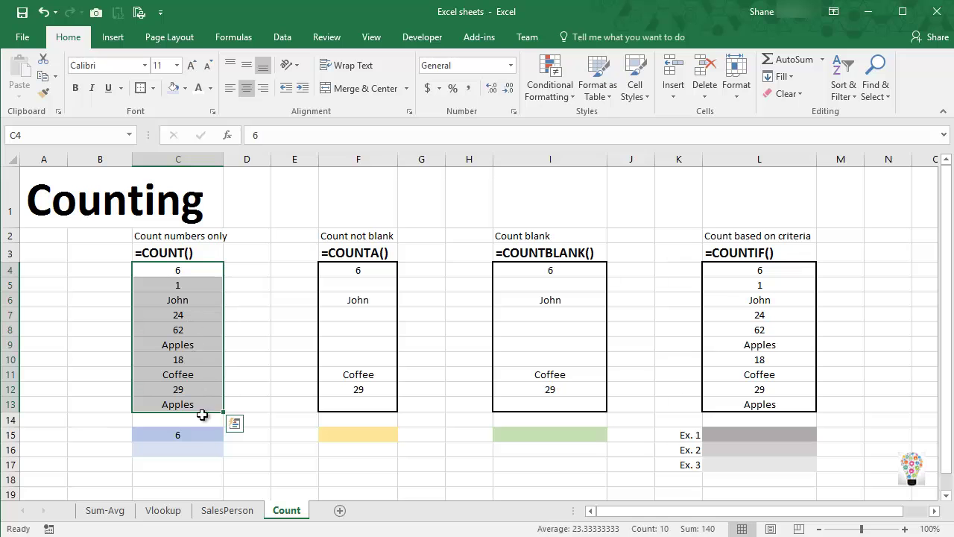
Set the font colour of the 'numeric' label in B15 to black.
{"action": "left_click", "coordinate": [120, 437]}
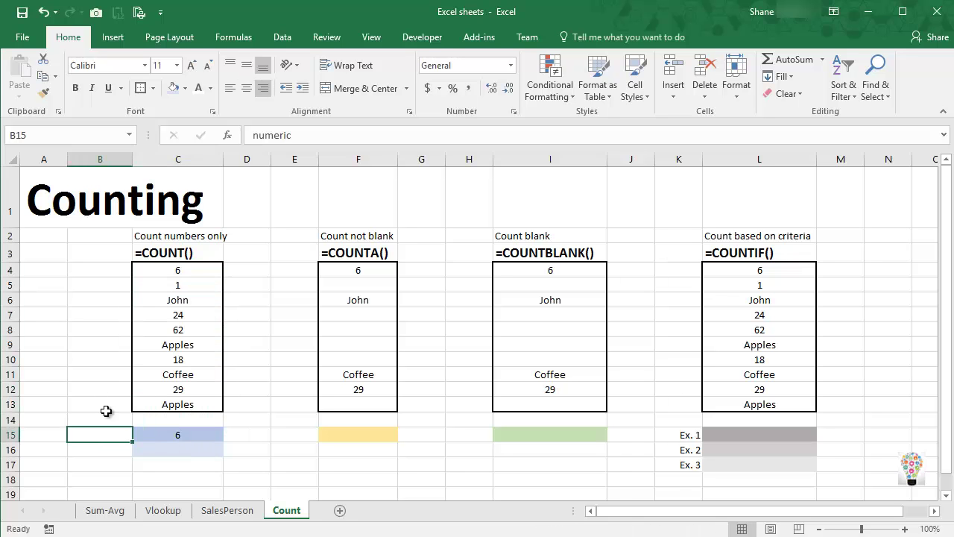
{"action": "left_click", "coordinate": [210, 89]}
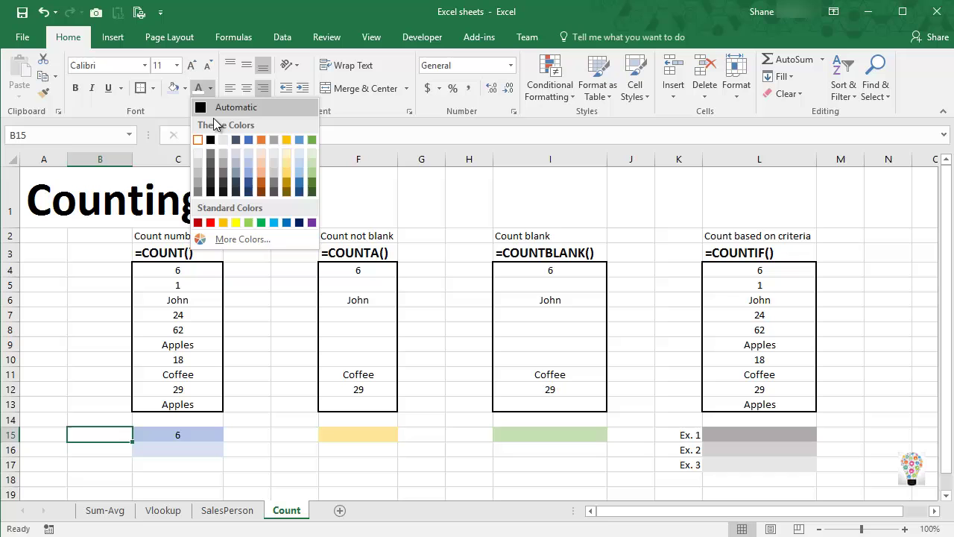
{"action": "left_click", "coordinate": [213, 138]}
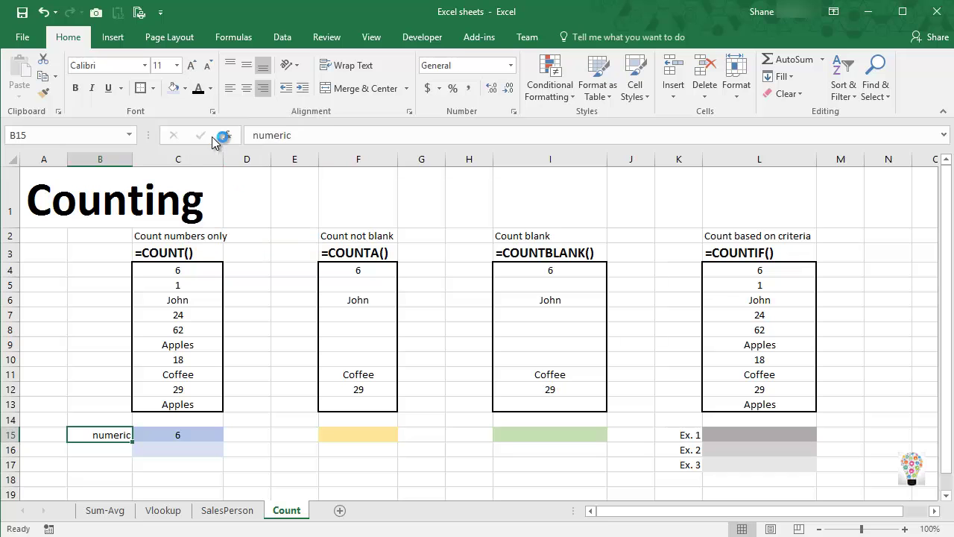
{"action": "left_click", "coordinate": [299, 451]}
{"action": "left_click", "coordinate": [350, 436]}
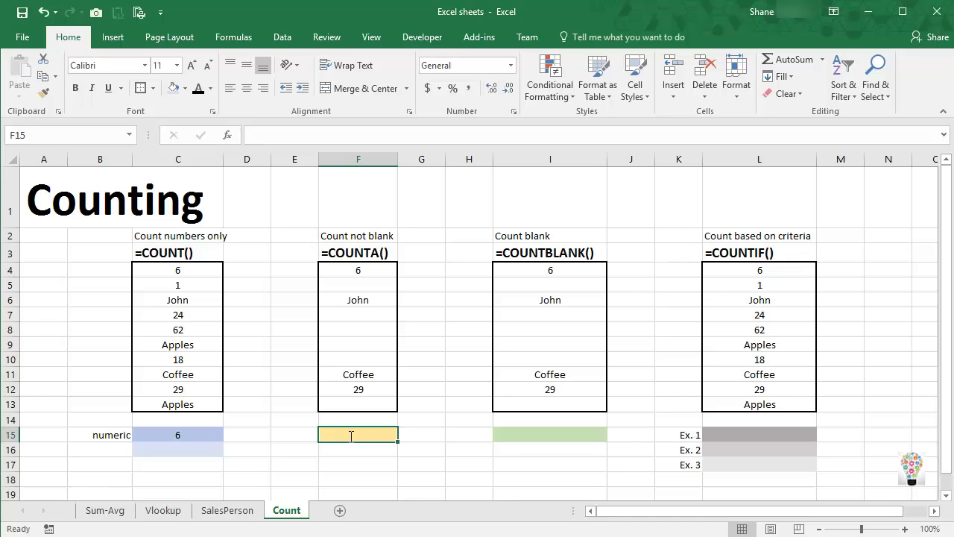
Enter =COUNTA(F4:F13) in F15 to count the non-blank cells, returning 4.
{"action": "type", "text": "=counta"}
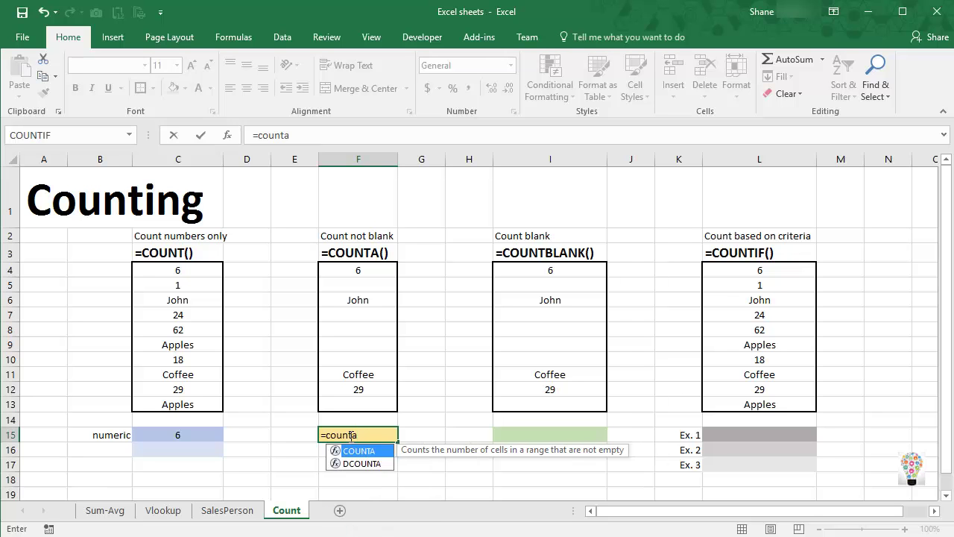
{"action": "type", "text": "("}
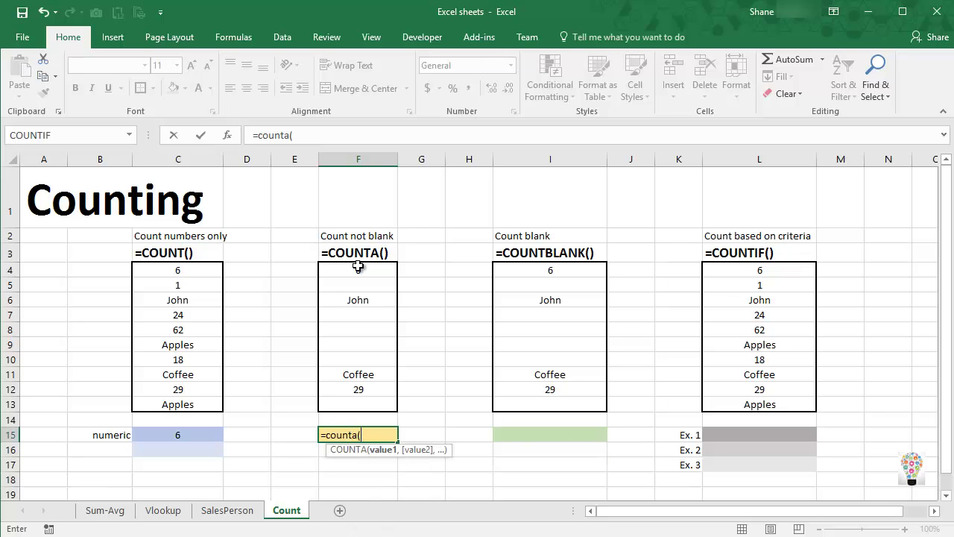
{"action": "left_click_drag", "start_coordinate": [359, 268], "coordinate": [370, 404]}
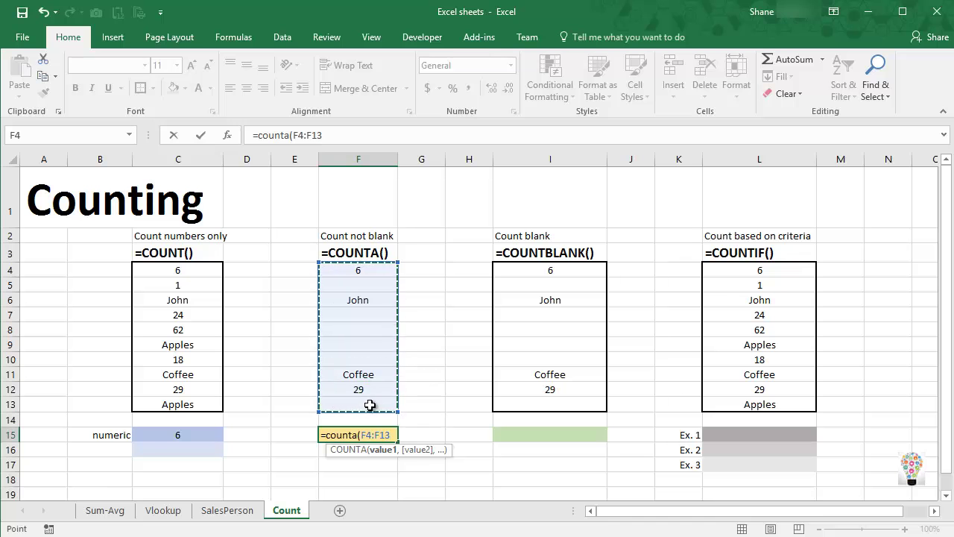
{"action": "type", "text": ")"}
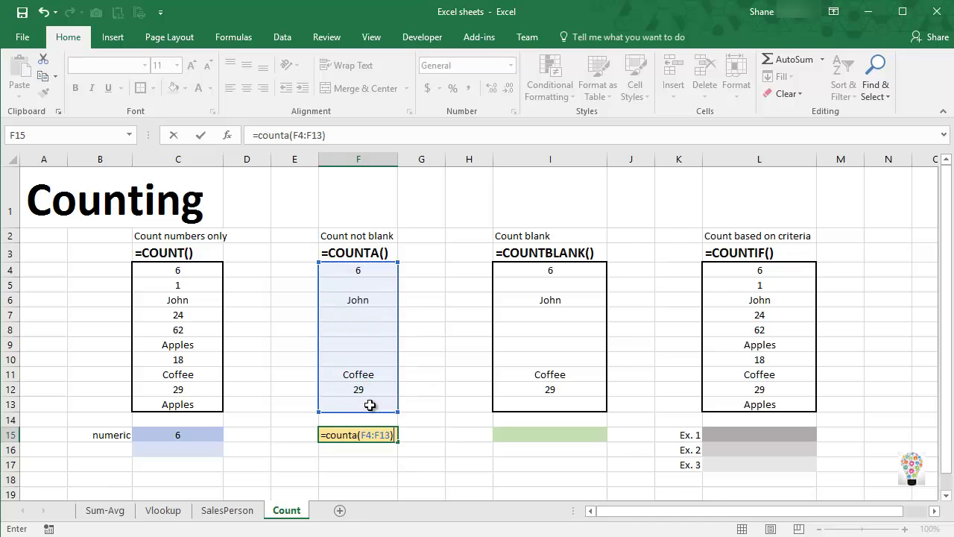
{"action": "key", "text": "Return"}
{"action": "key", "text": "Up"}
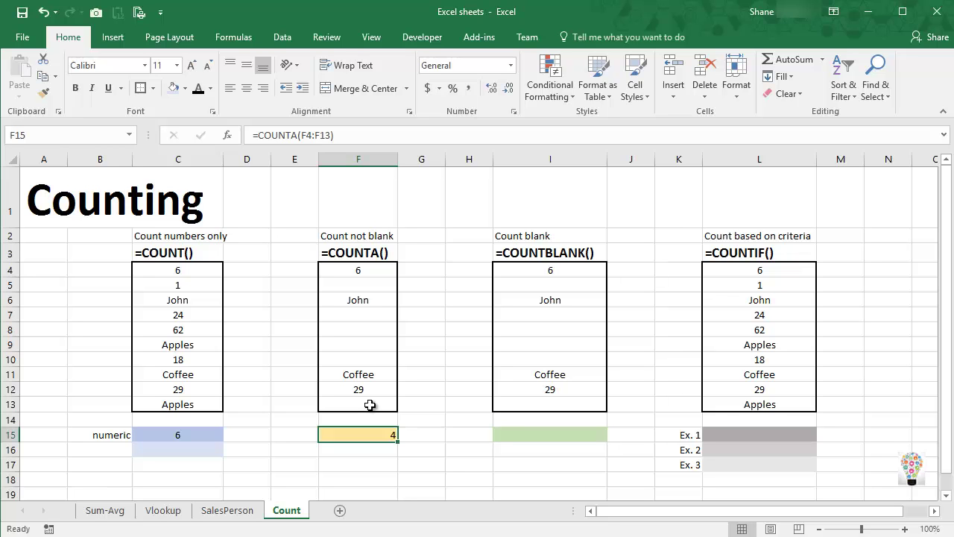
{"action": "key", "text": "Right"}
{"action": "key", "text": "Right"}
{"action": "key", "text": "Right"}
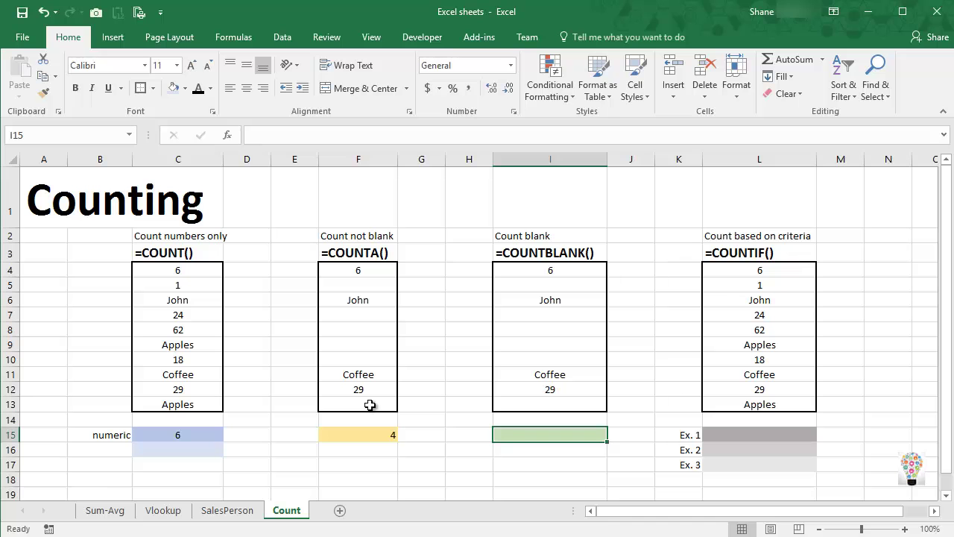
Enter =COUNTBLANK(I4:I13) in I15 to count the empty cells, returning 6.
{"action": "type", "text": "=countblank"}
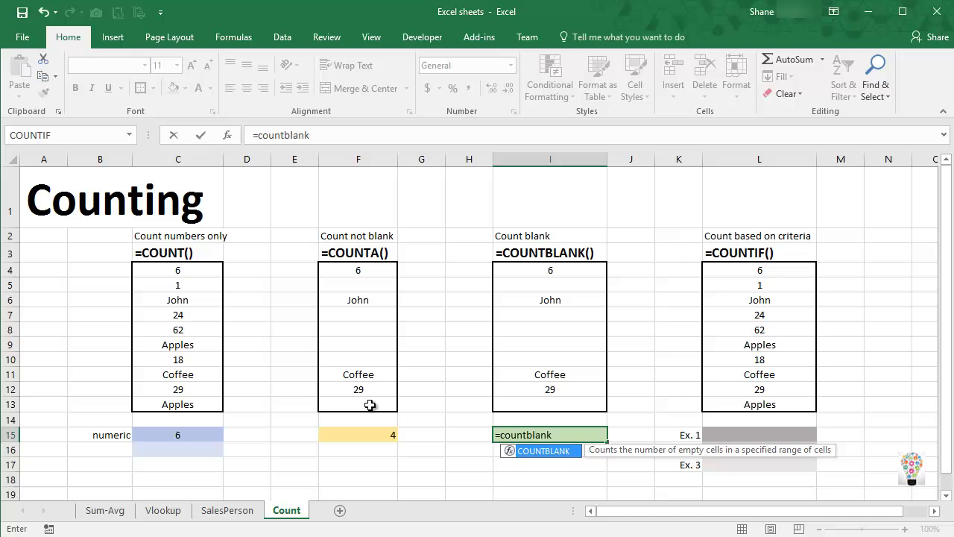
{"action": "type", "text": "("}
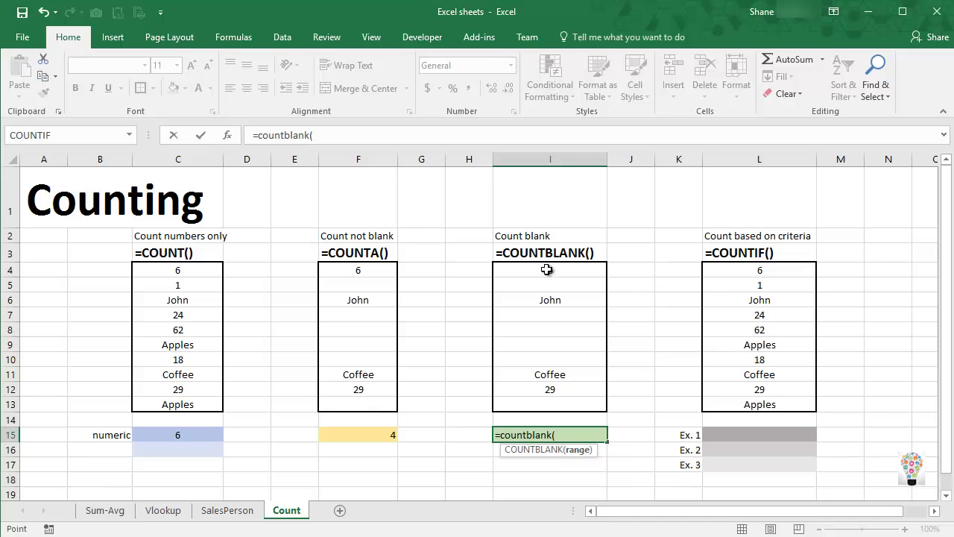
{"action": "left_click_drag", "start_coordinate": [549, 270], "coordinate": [545, 401]}
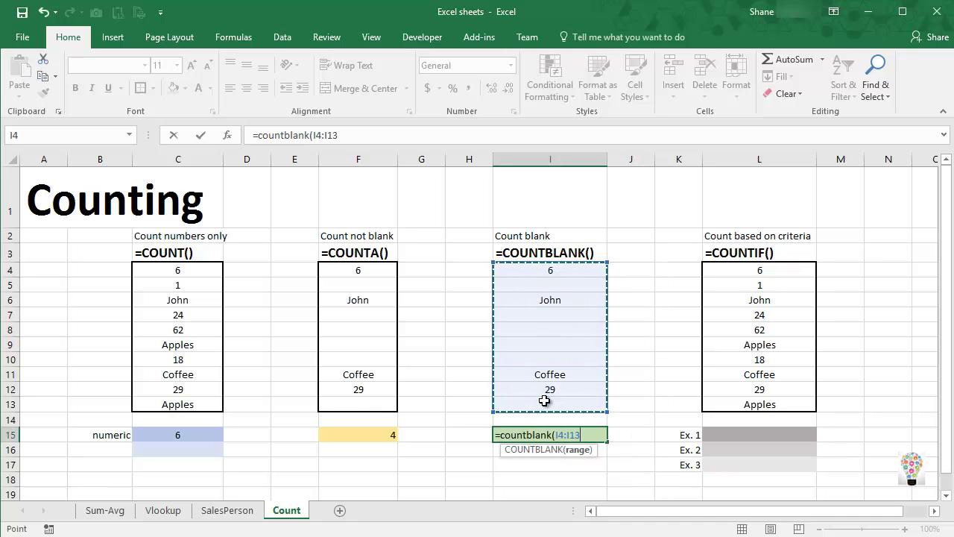
{"action": "type", "text": ")"}
{"action": "key", "text": "Return"}
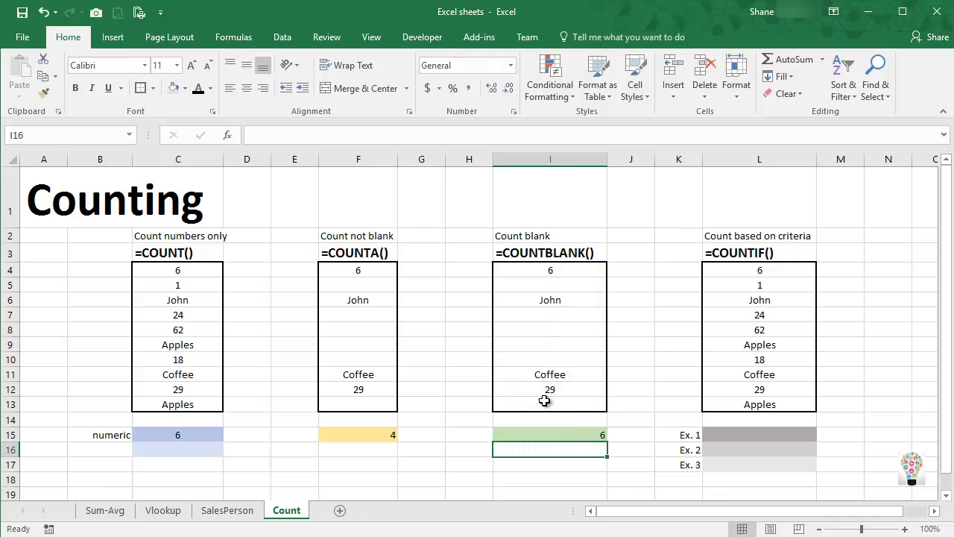
{"action": "key", "text": "Up"}
{"action": "key", "text": "Left"}
{"action": "key", "text": "Left"}
{"action": "key", "text": "Left"}
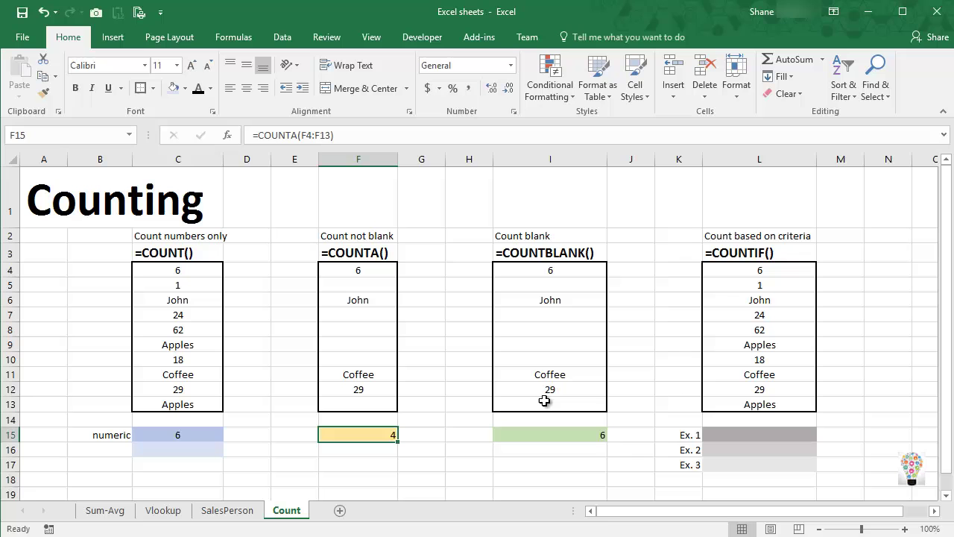
{"action": "key", "text": "Right"}
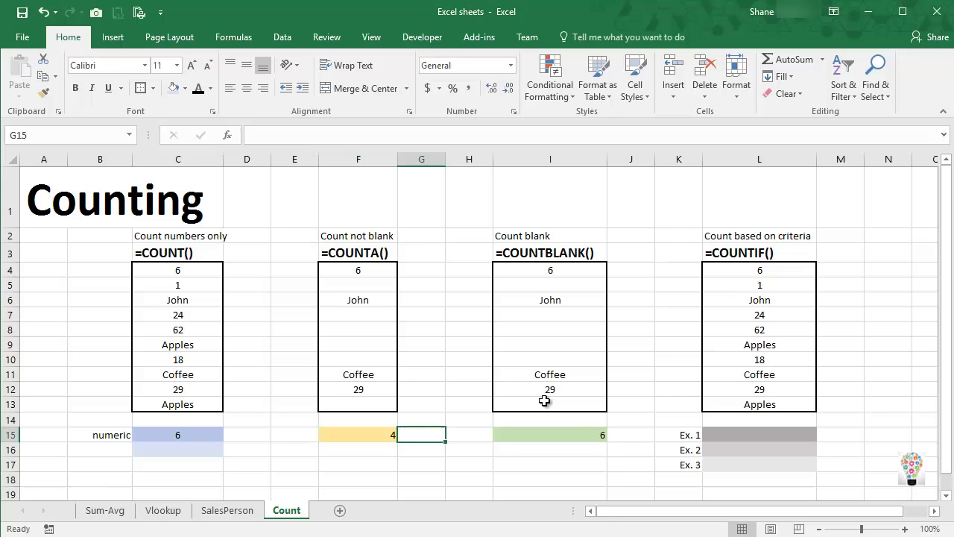
{"action": "key", "text": "Right"}
{"action": "key", "text": "Right"}
{"action": "key", "text": "Left"}
{"action": "key", "text": "Left"}
{"action": "key", "text": "Left"}
{"action": "key", "text": "Left"}
{"action": "key", "text": "Left"}
{"action": "key", "text": "Left"}
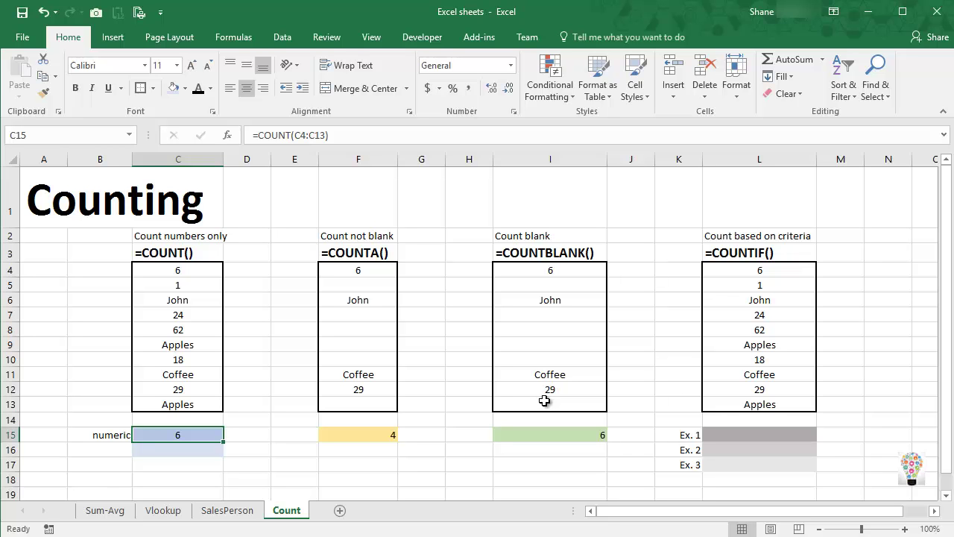
{"action": "key", "text": "Right"}
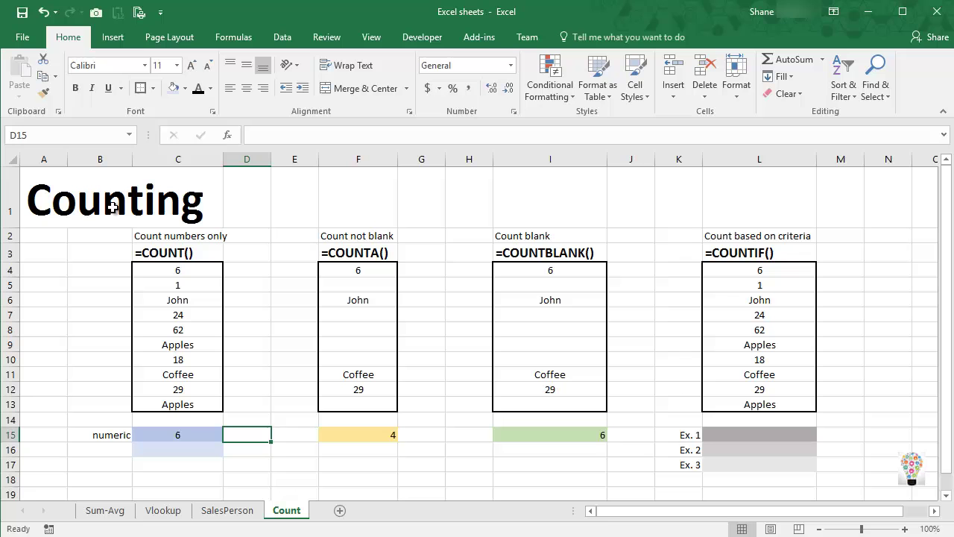
{"action": "left_click", "coordinate": [166, 251]}
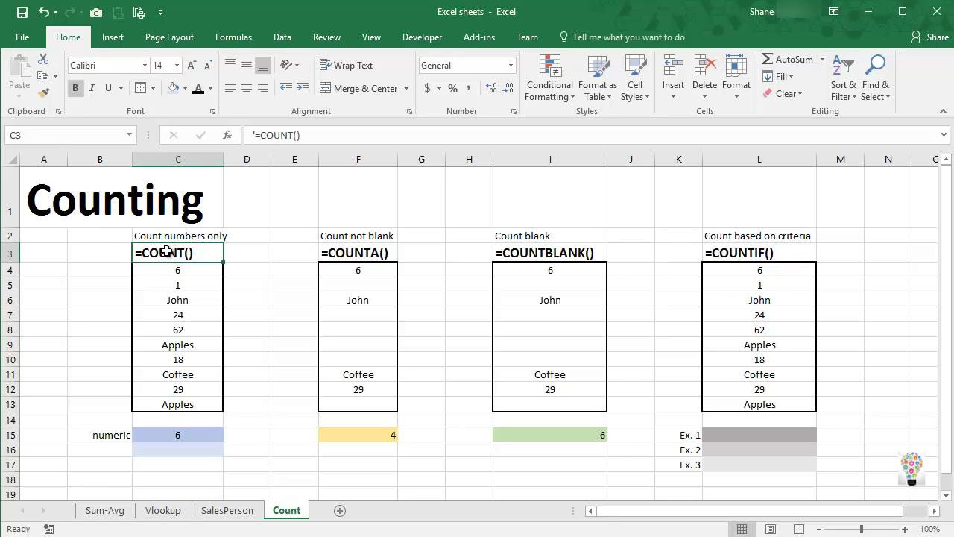
{"action": "left_click_drag", "start_coordinate": [168, 258], "coordinate": [349, 251]}
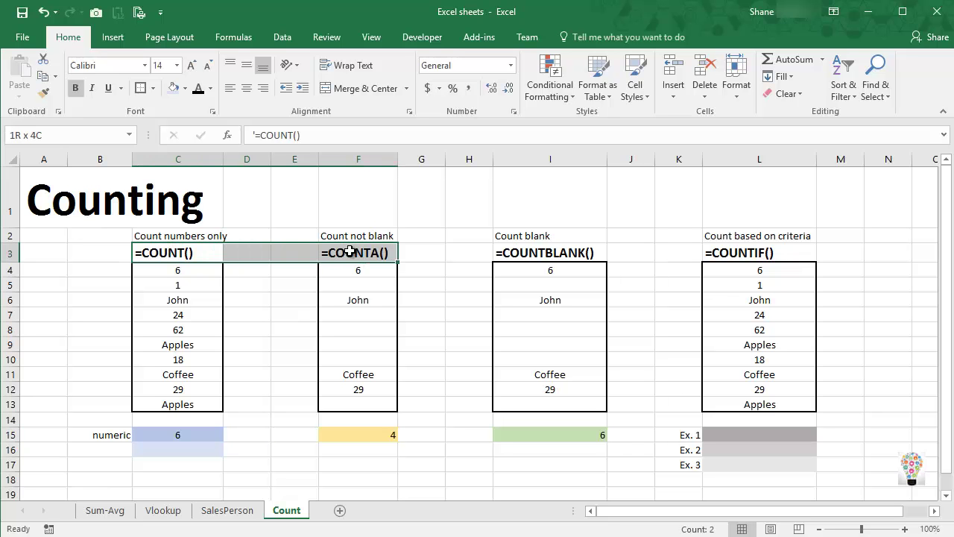
{"action": "left_click", "coordinate": [208, 452]}
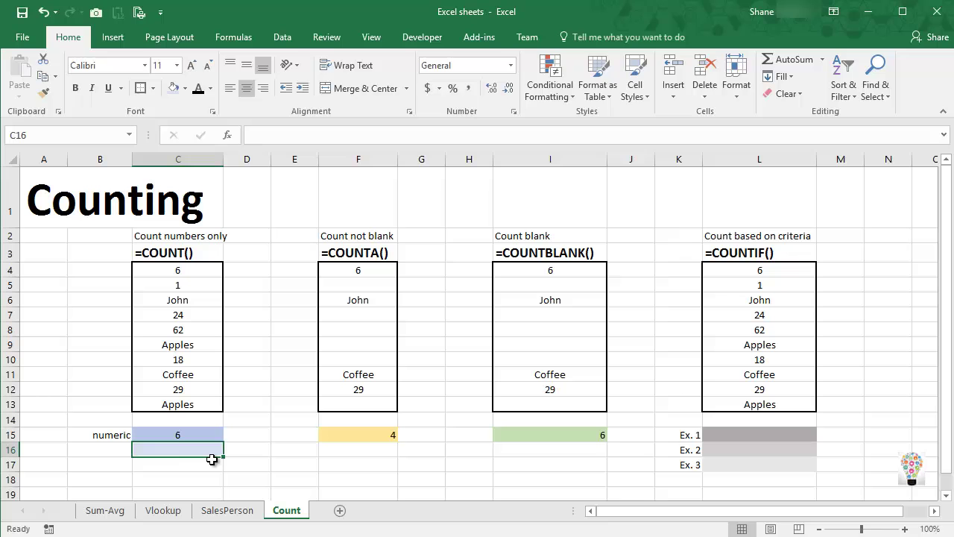
Enter =COUNTA(C4:C13)-COUNT(C4:C13) in C16 to count non-numeric entries, giving 4.
{"action": "type", "text": "="}
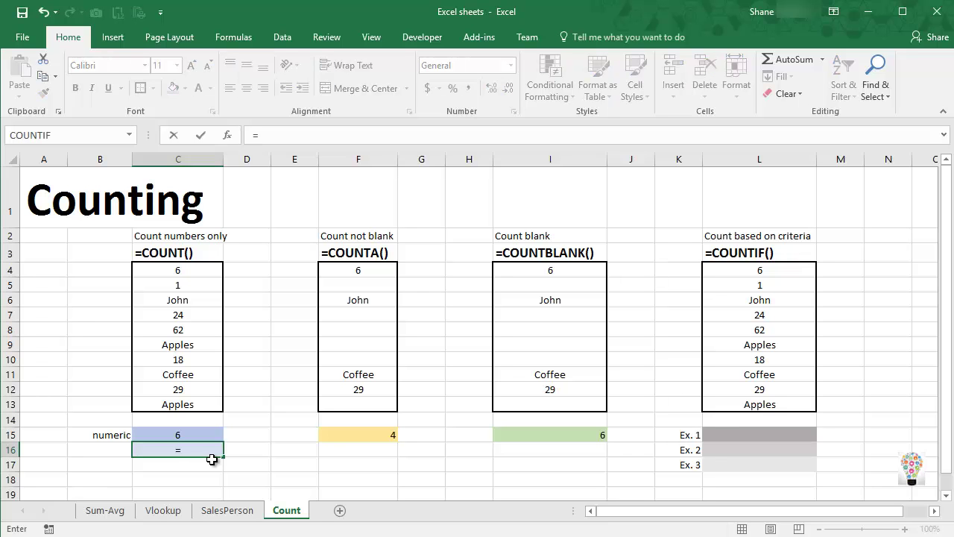
{"action": "type", "text": "count"}
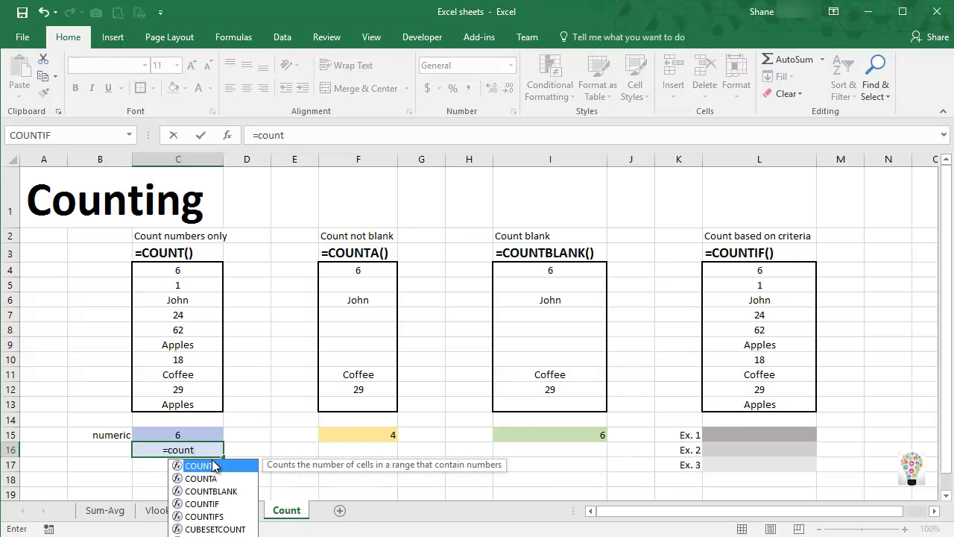
{"action": "type", "text": "a"}
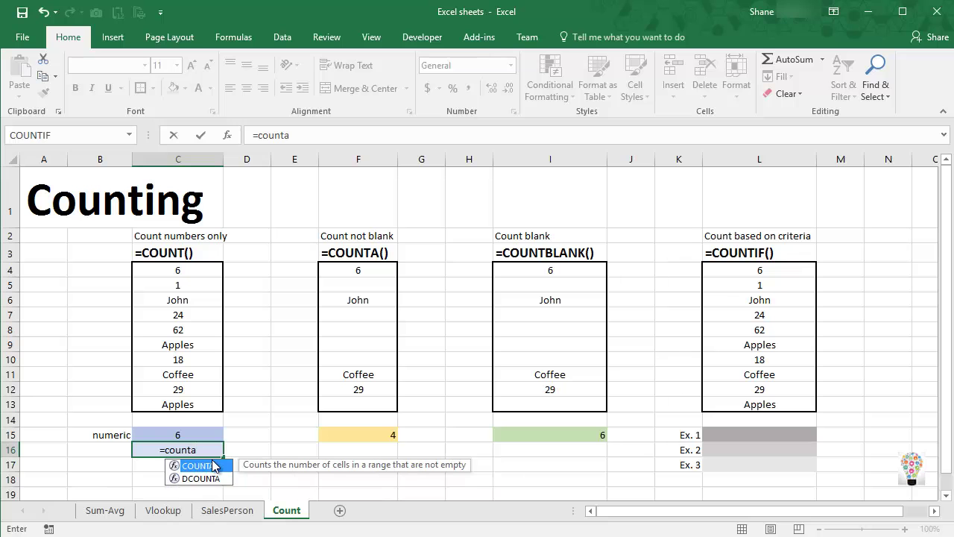
{"action": "type", "text": "("}
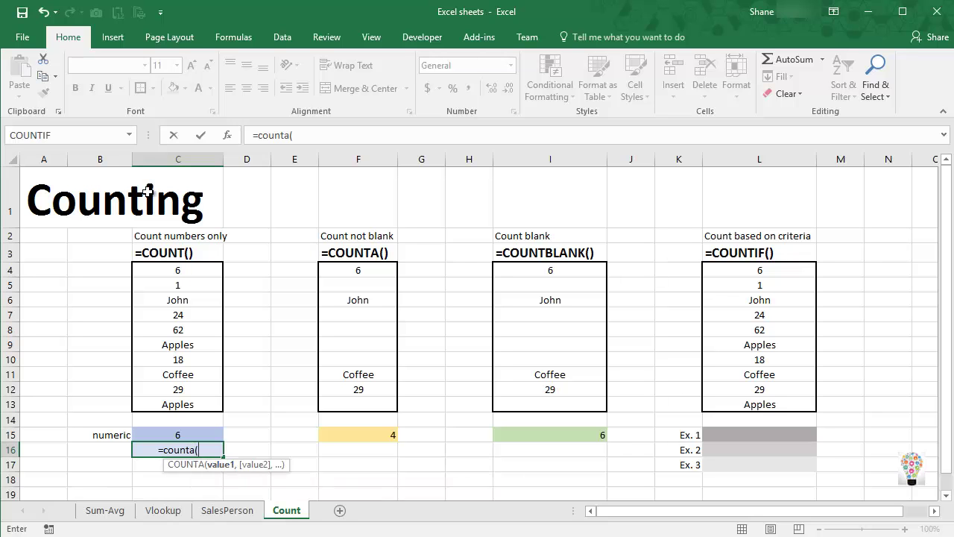
{"action": "left_click_drag", "start_coordinate": [188, 273], "coordinate": [200, 401]}
{"action": "type", "text": ")"}
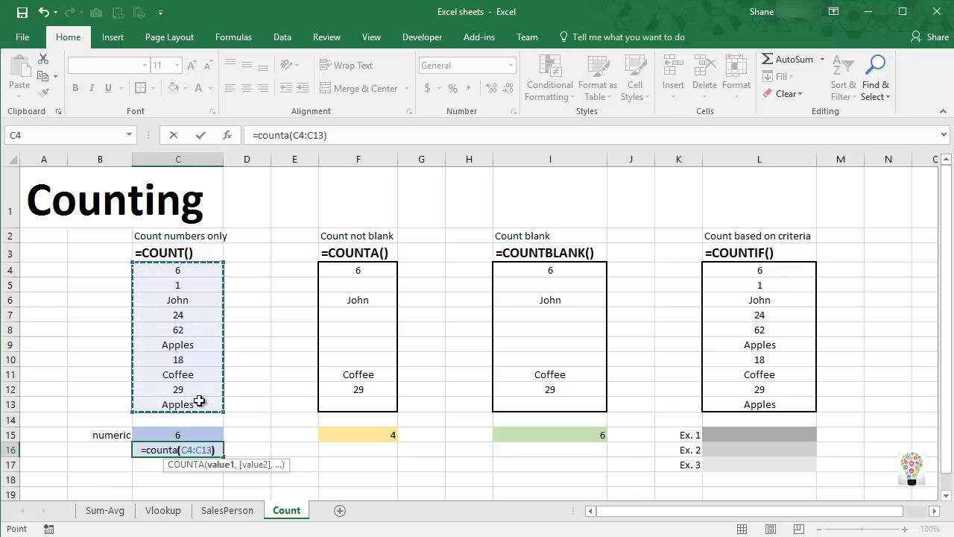
{"action": "type", "text": "-"}
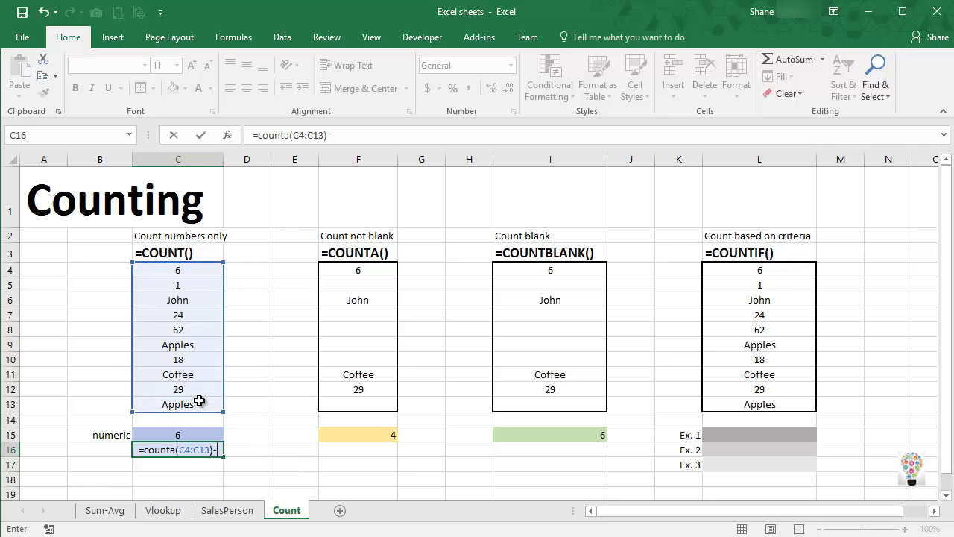
{"action": "type", "text": "count"}
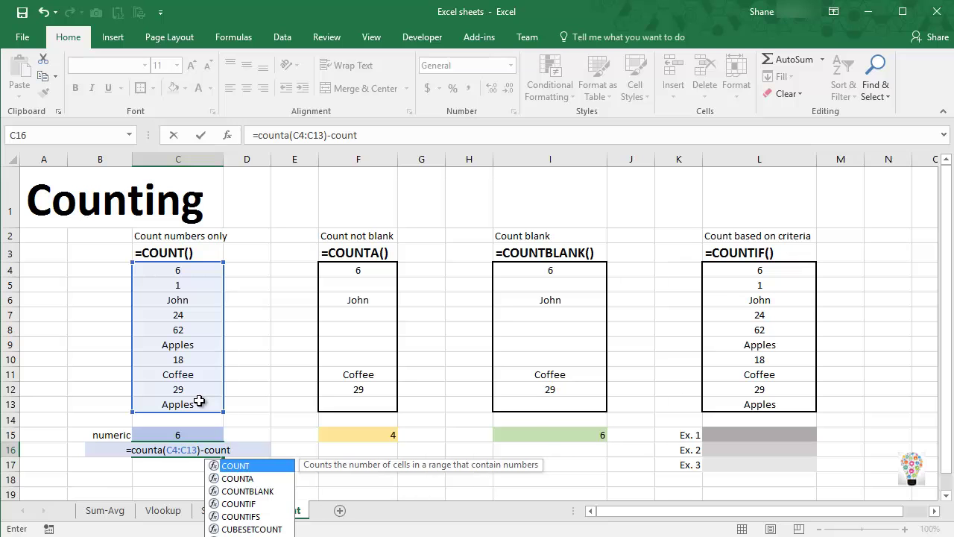
{"action": "type", "text": "("}
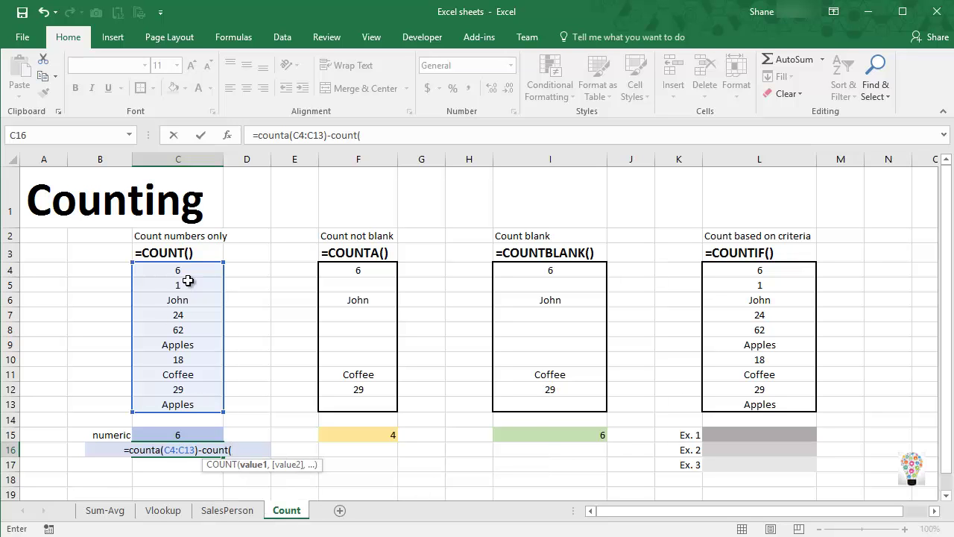
{"action": "left_click_drag", "start_coordinate": [190, 271], "coordinate": [196, 400]}
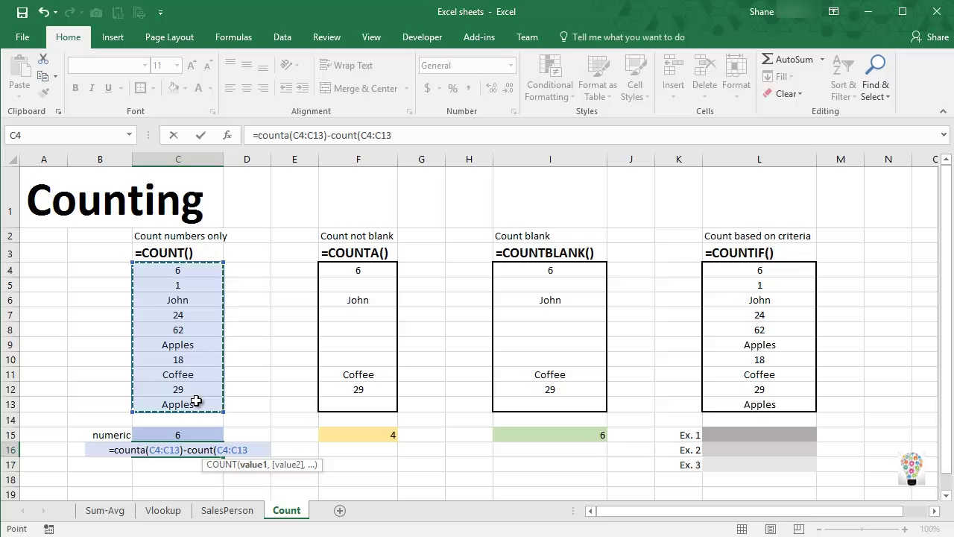
{"action": "type", "text": ")"}
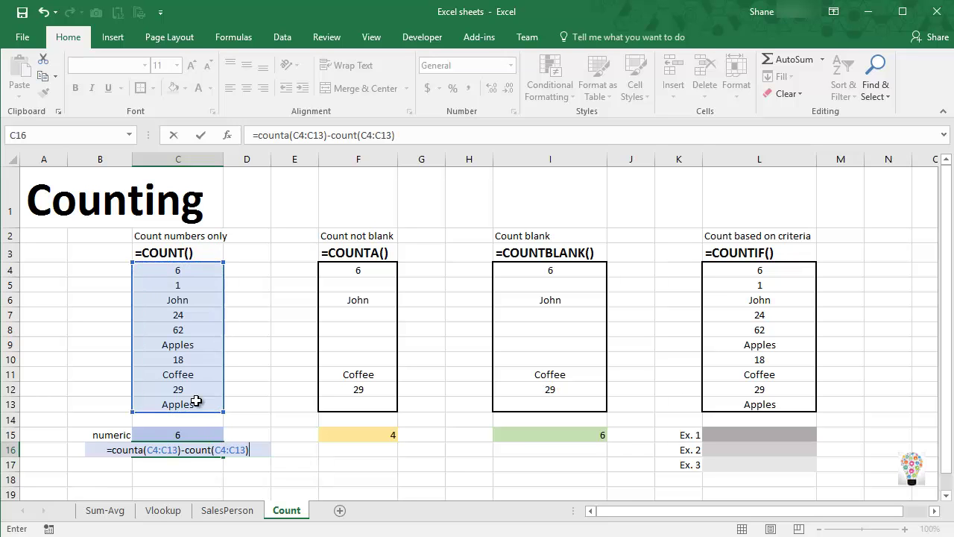
{"action": "key", "text": "Return"}
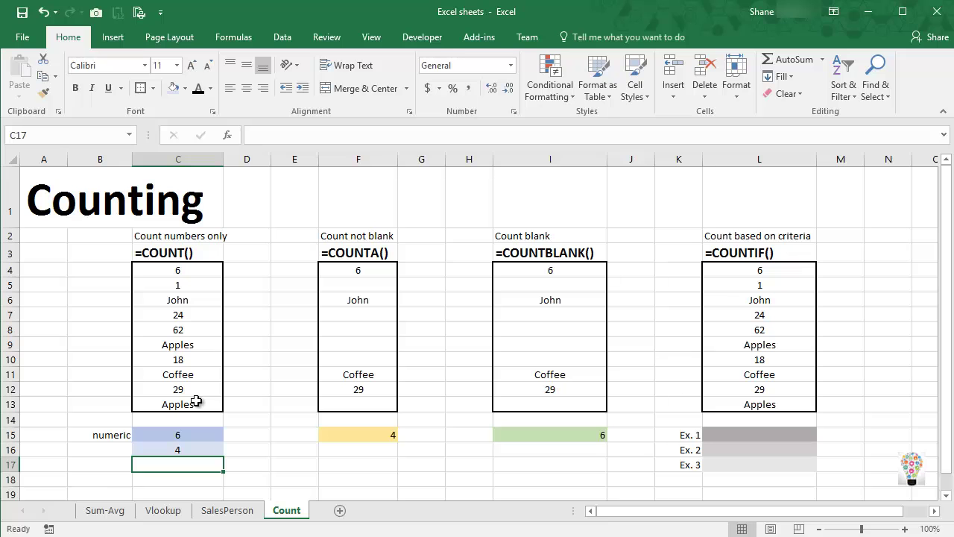
Apply a font colour to the 'non-numeric' label in B16 so it shows.
{"action": "key", "text": "Up"}
{"action": "key", "text": "Left"}
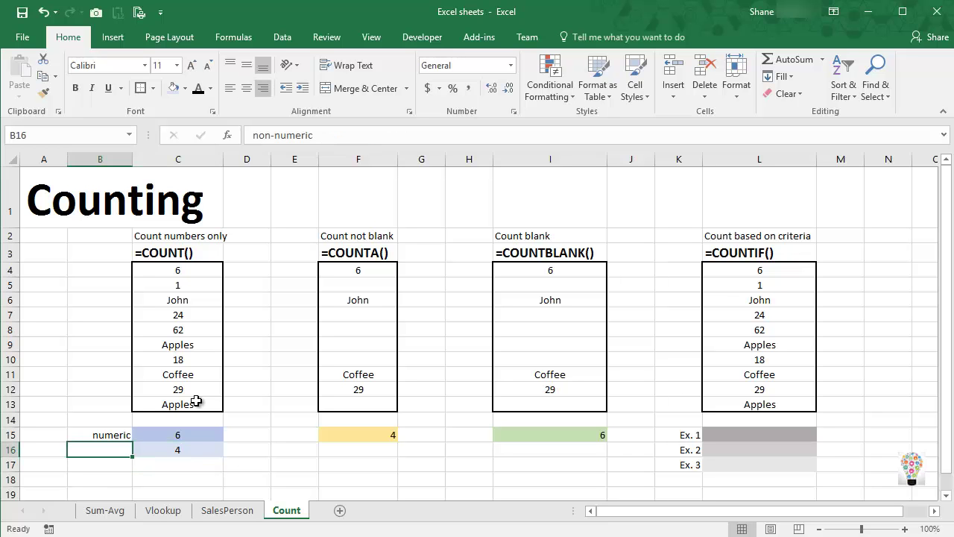
{"action": "left_click", "coordinate": [199, 91]}
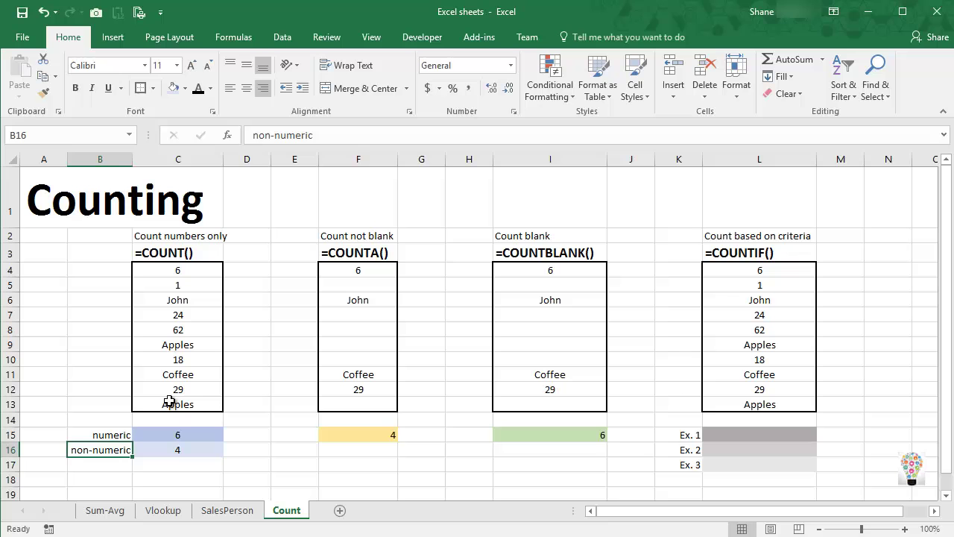
{"action": "left_click", "coordinate": [176, 448]}
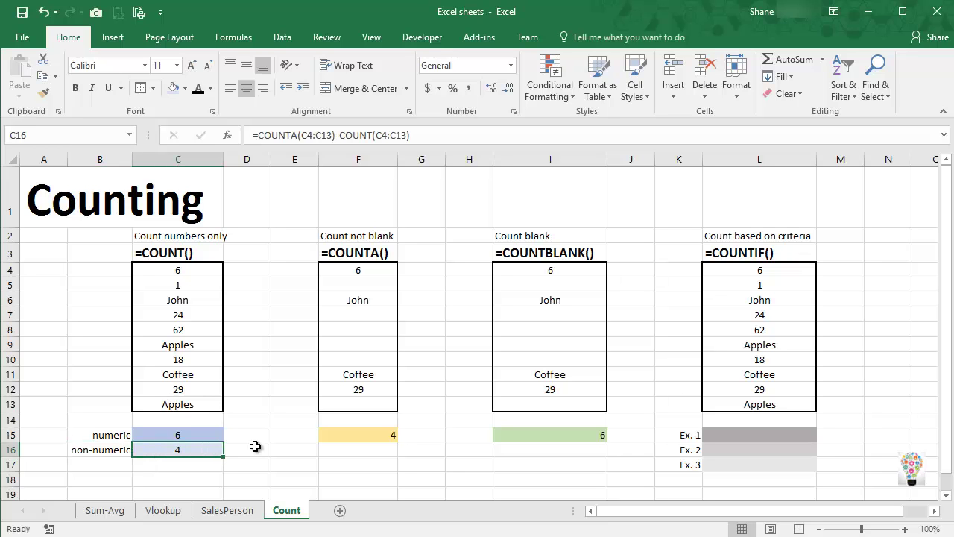
Enter =COUNTIF(L4:L13, 62) in L15 for Ex. 1, returning 1.
{"action": "left_click", "coordinate": [771, 436]}
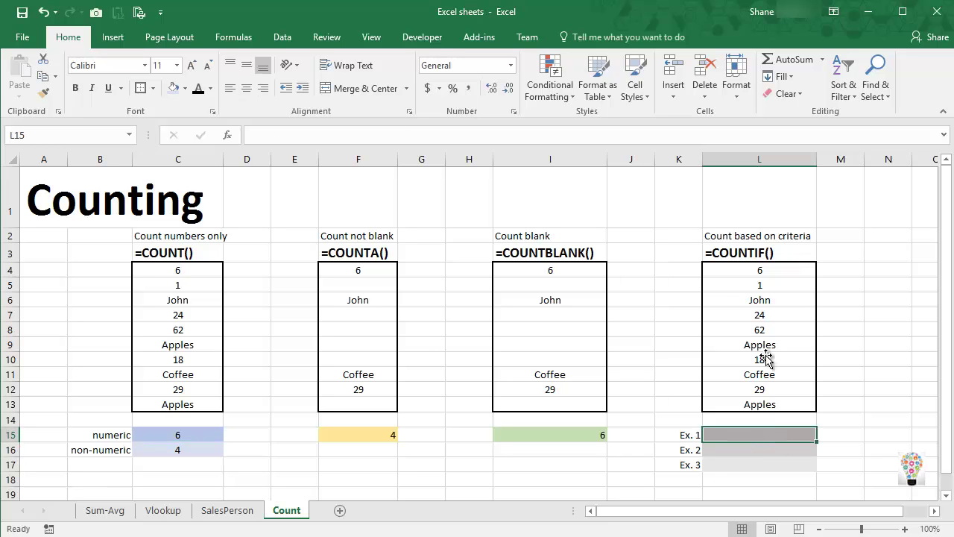
{"action": "left_click", "coordinate": [746, 254]}
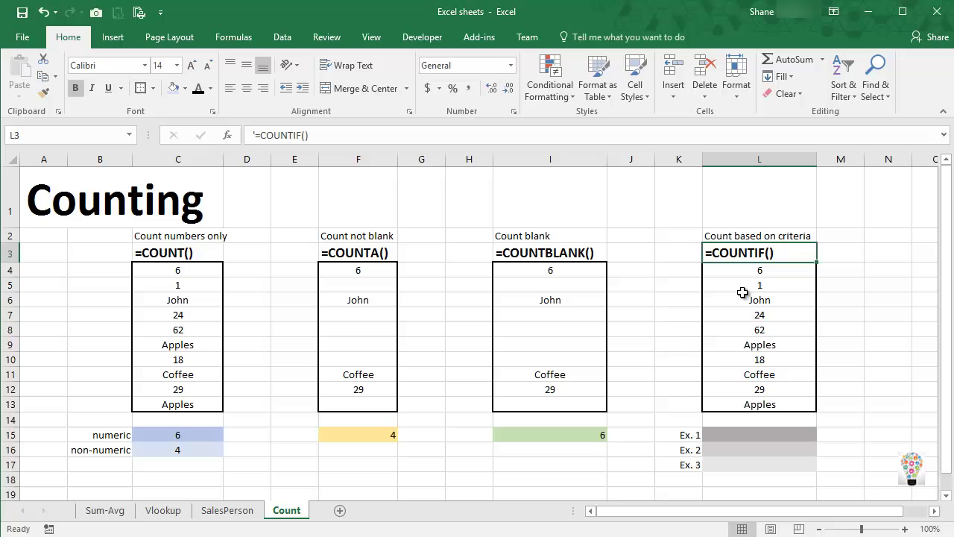
{"action": "left_click", "coordinate": [745, 236]}
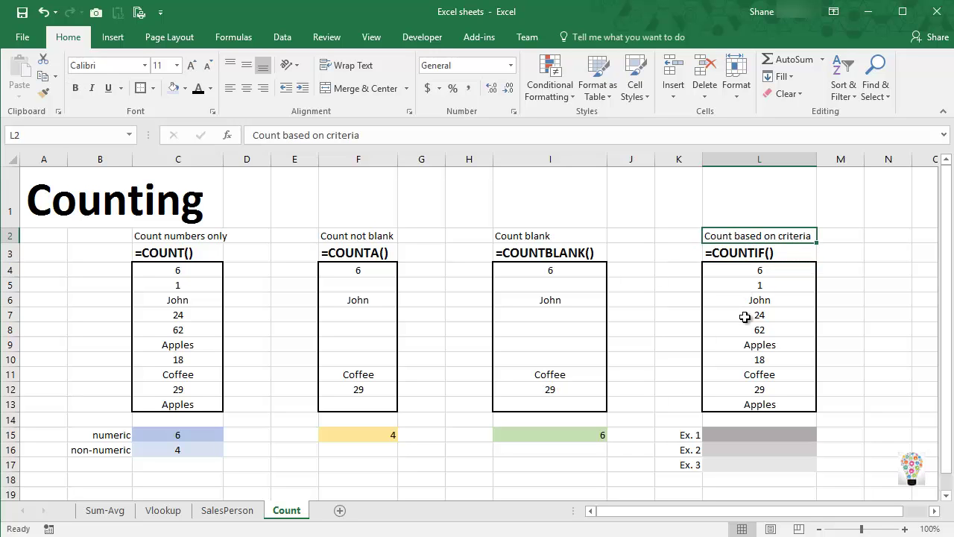
{"action": "left_click", "coordinate": [752, 435]}
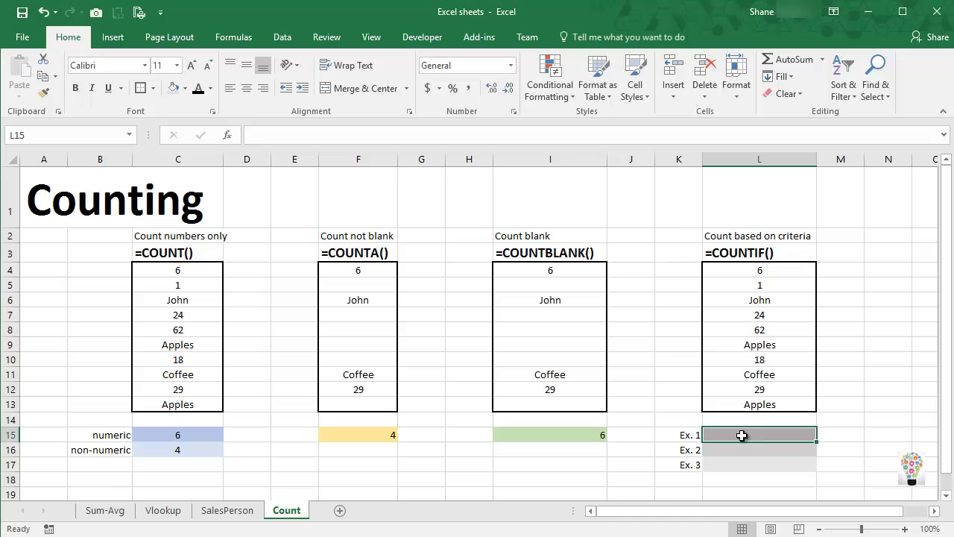
{"action": "type", "text": "="}
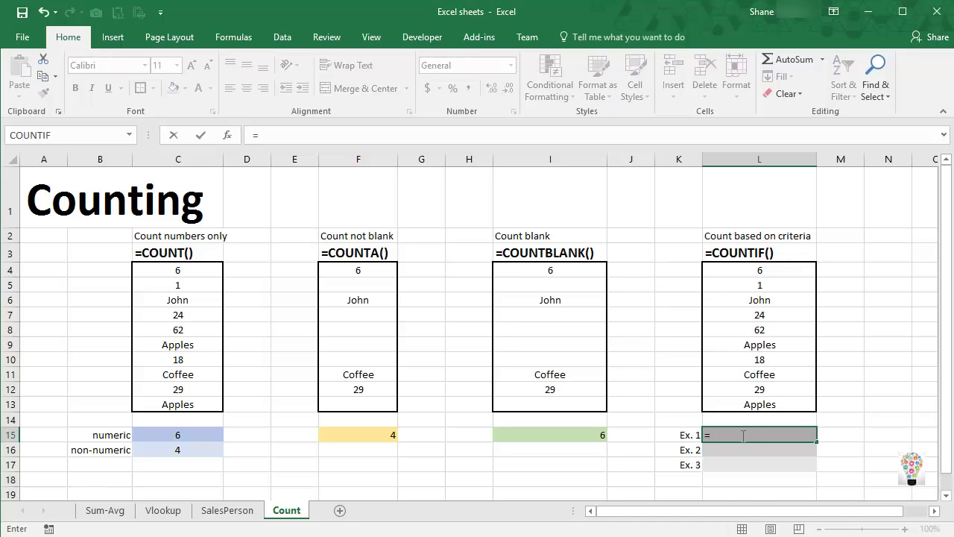
{"action": "type", "text": "countif("}
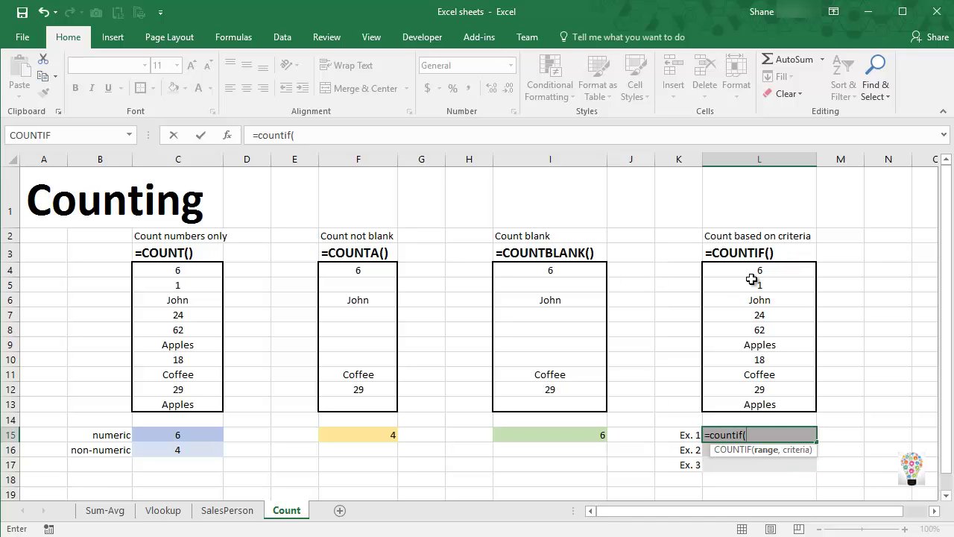
{"action": "left_click_drag", "start_coordinate": [749, 274], "coordinate": [766, 403]}
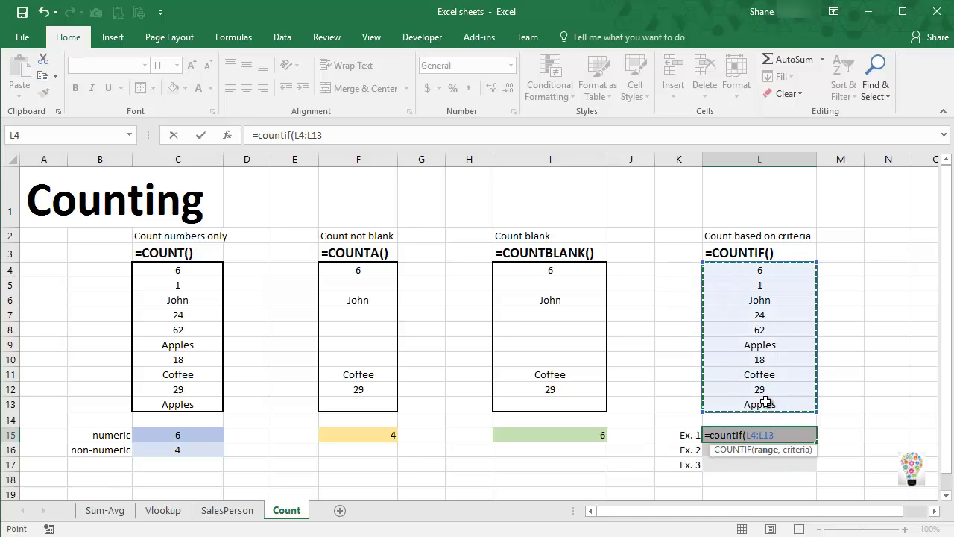
{"action": "type", "text": ","}
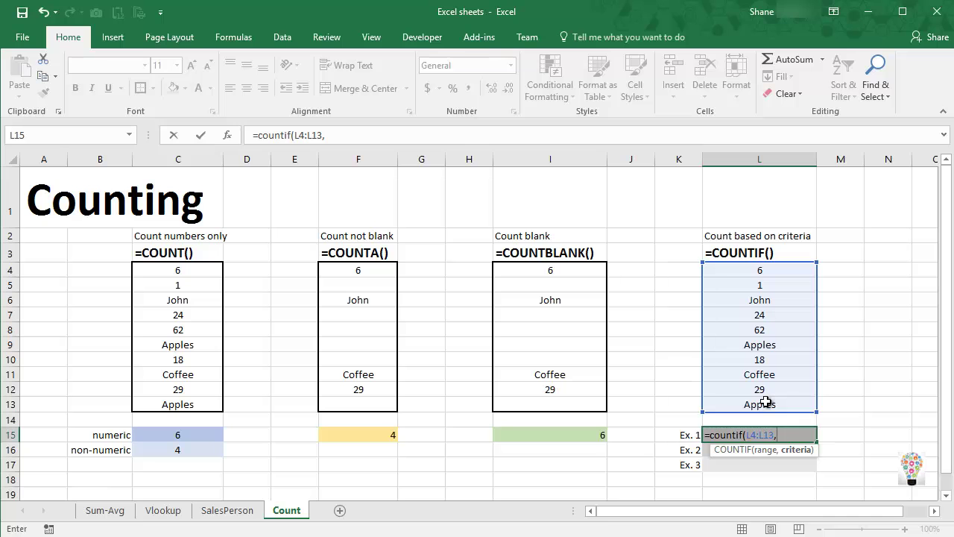
{"action": "type", "text": " 62)"}
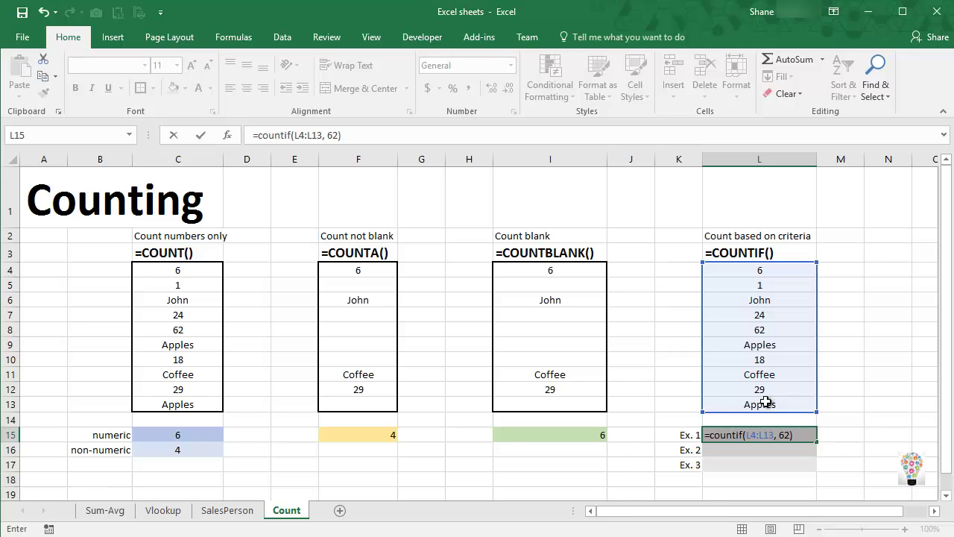
{"action": "key", "text": "Return"}
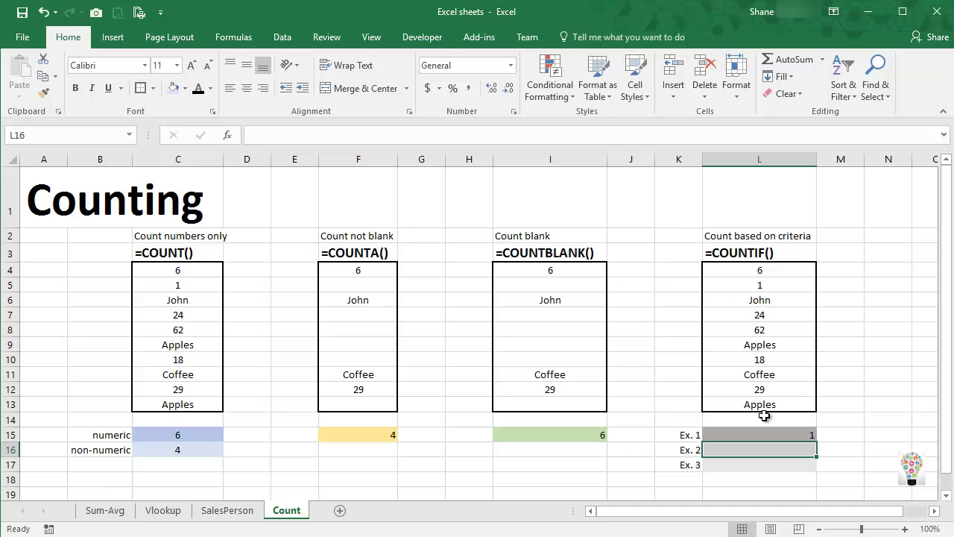
Enter =COUNTIF(L4:L13, "Apples") in L16 for Ex. 2, returning 2.
{"action": "type", "text": "=cou"}
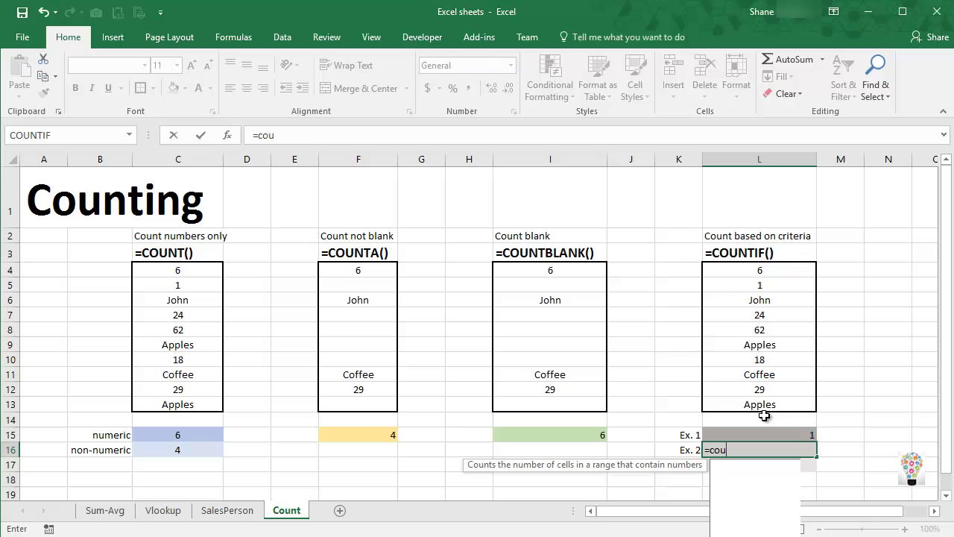
{"action": "type", "text": "ntif("}
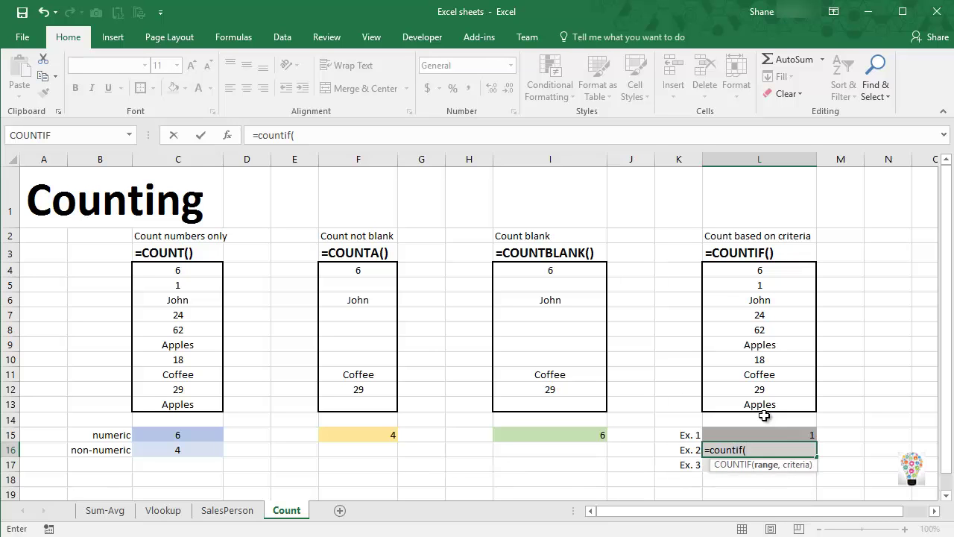
{"action": "left_click_drag", "start_coordinate": [768, 273], "coordinate": [769, 401]}
{"action": "type", "text": ","}
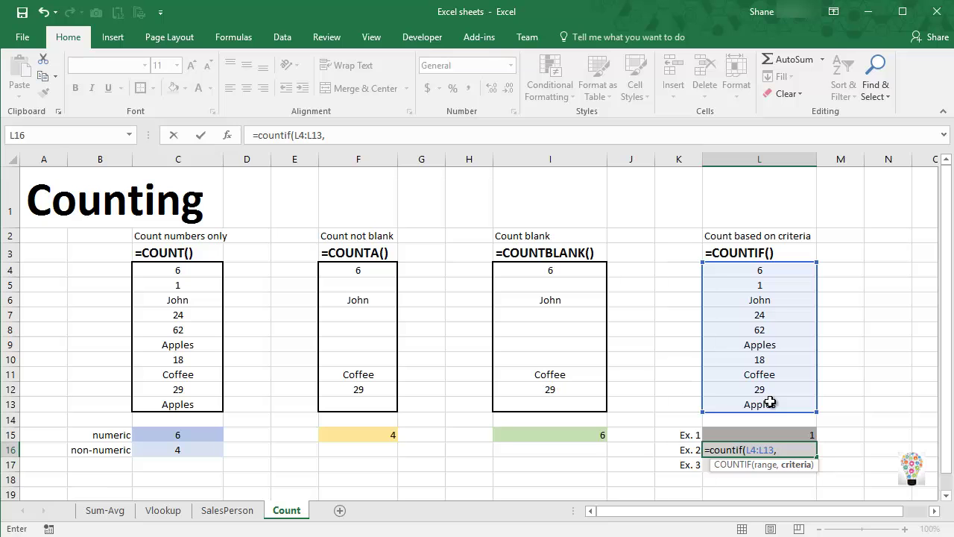
{"action": "type", "text": "\"Apples\""}
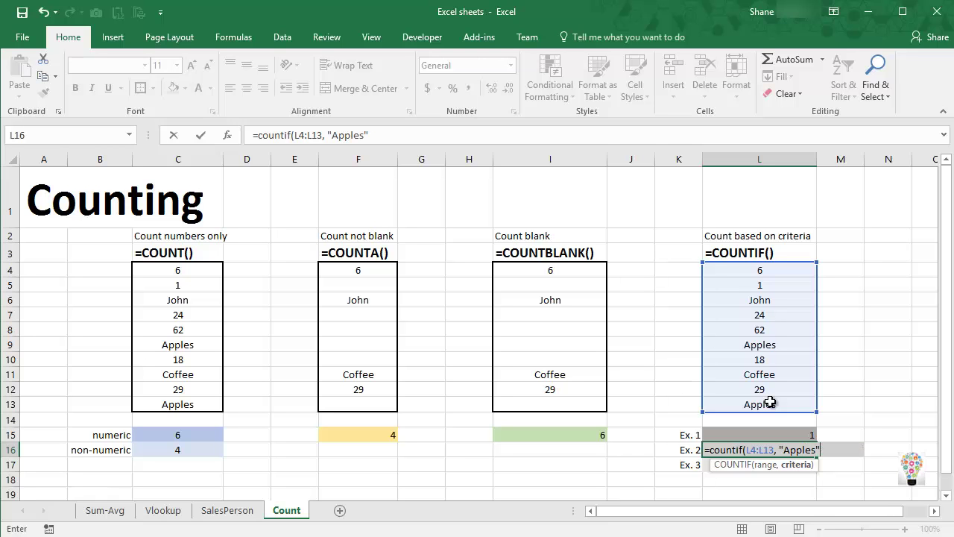
{"action": "type", "text": ")"}
{"action": "key", "text": "Return"}
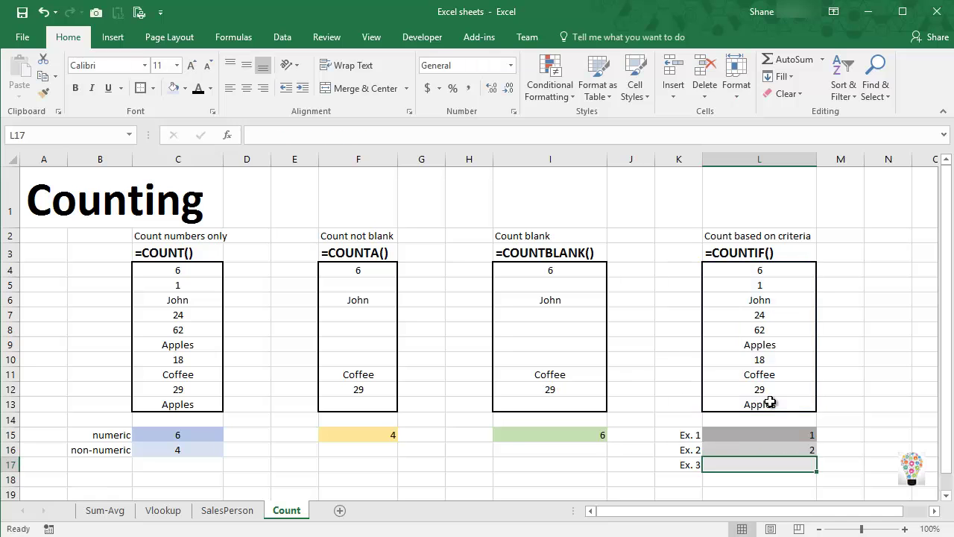
{"action": "key", "text": "Up"}
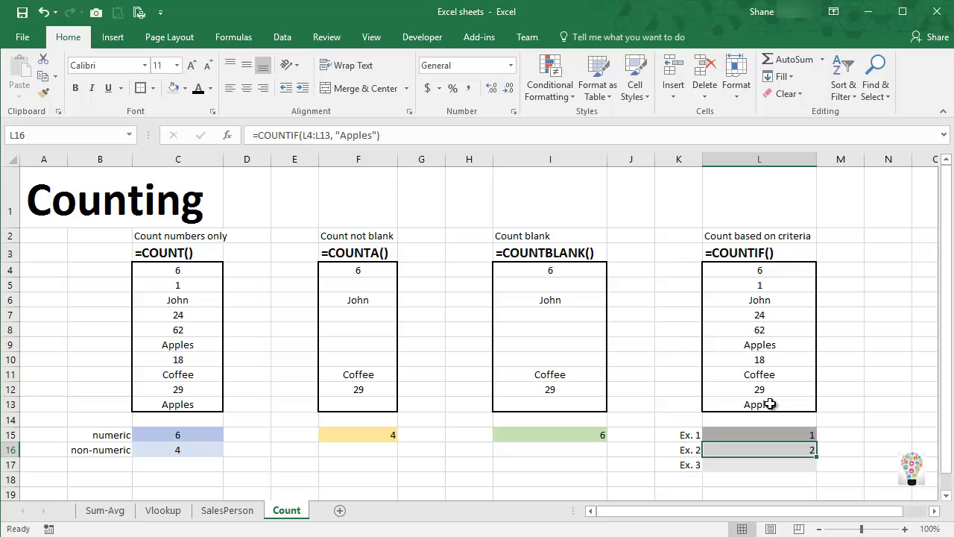
Enter =COUNTIF(L4:L13, ">18") in L17, quoting the criterion after the error, returning 3.
{"action": "left_click", "coordinate": [766, 460]}
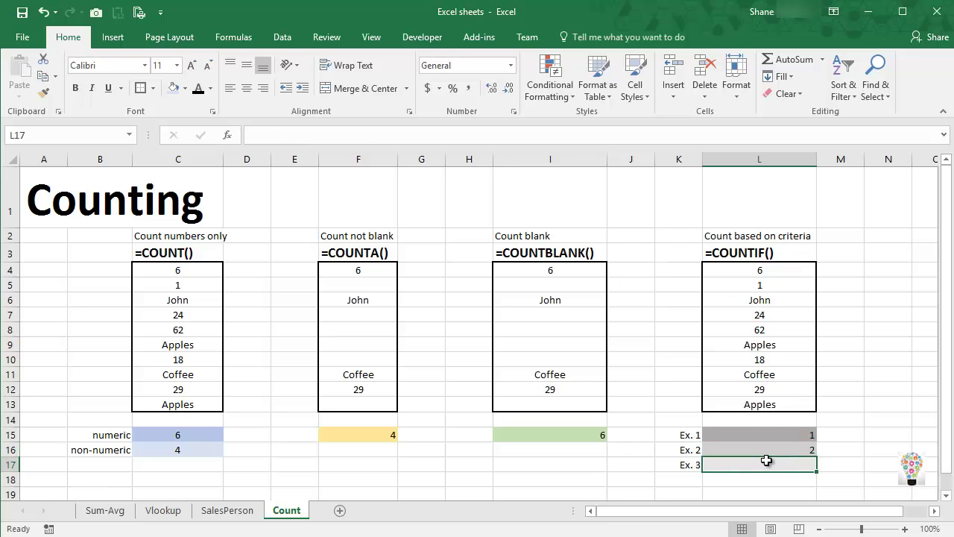
{"action": "type", "text": "="}
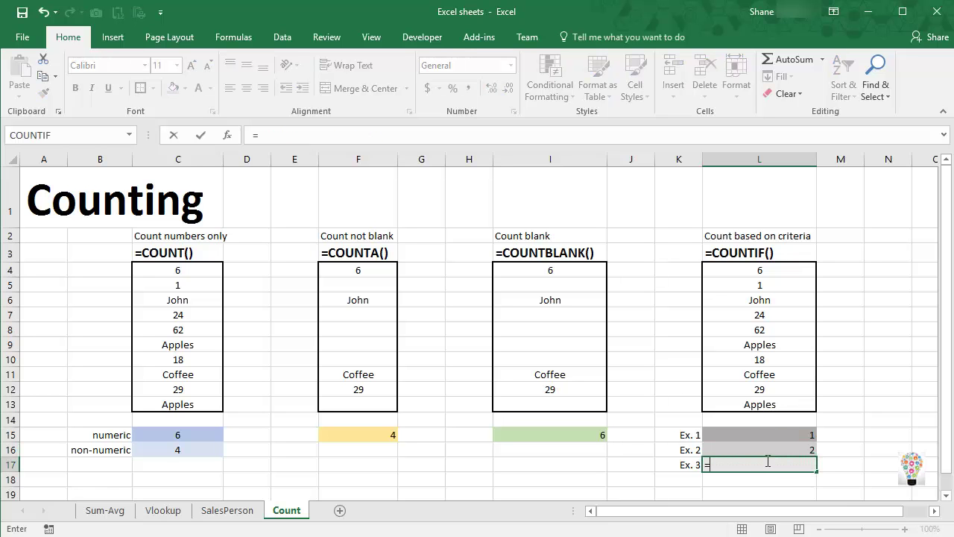
{"action": "type", "text": "cou"}
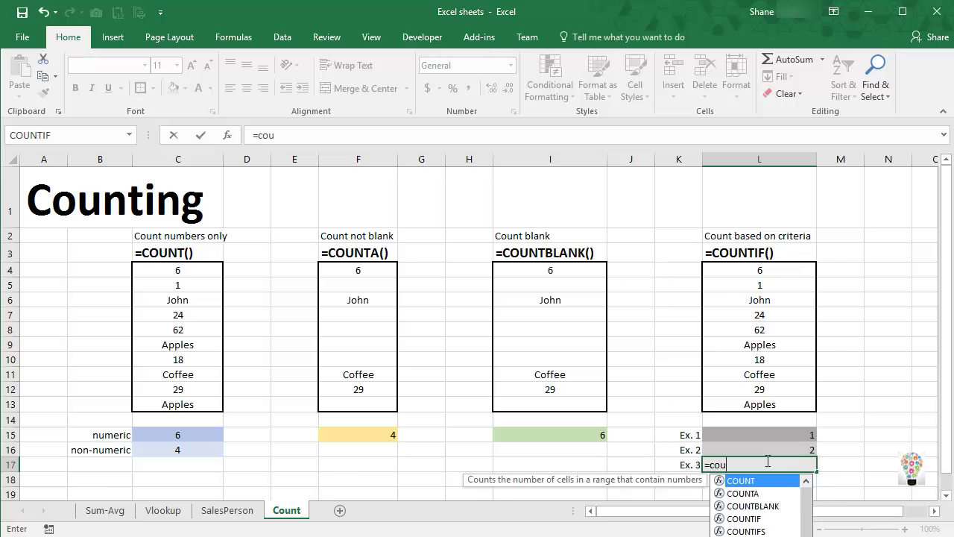
{"action": "type", "text": "ntif("}
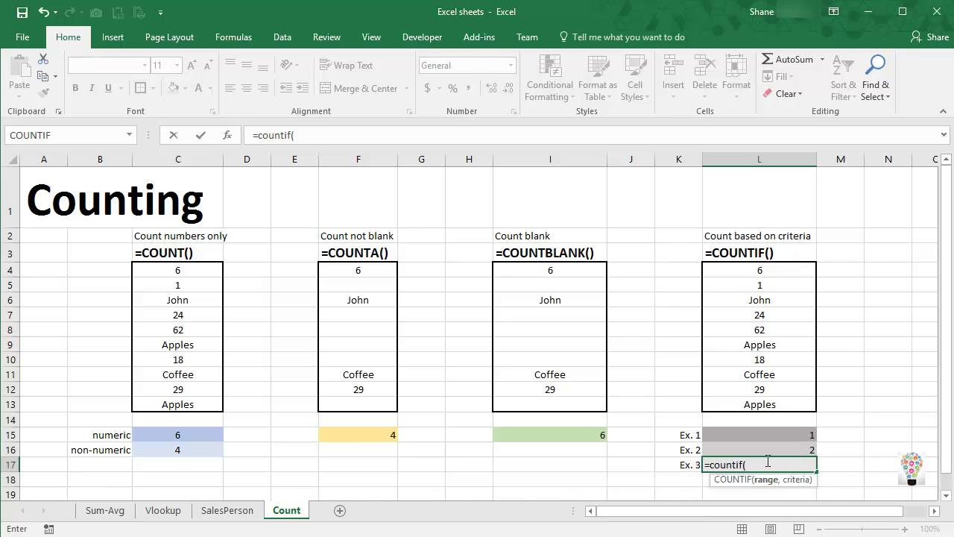
{"action": "left_click_drag", "start_coordinate": [773, 272], "coordinate": [763, 403]}
{"action": "type", "text": ","}
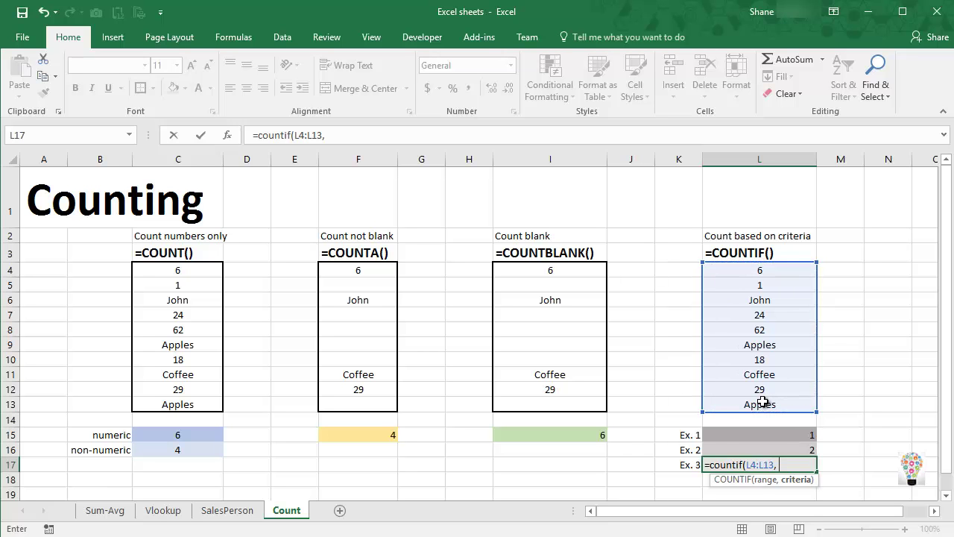
{"action": "type", "text": " >18)"}
{"action": "key", "text": "Return"}
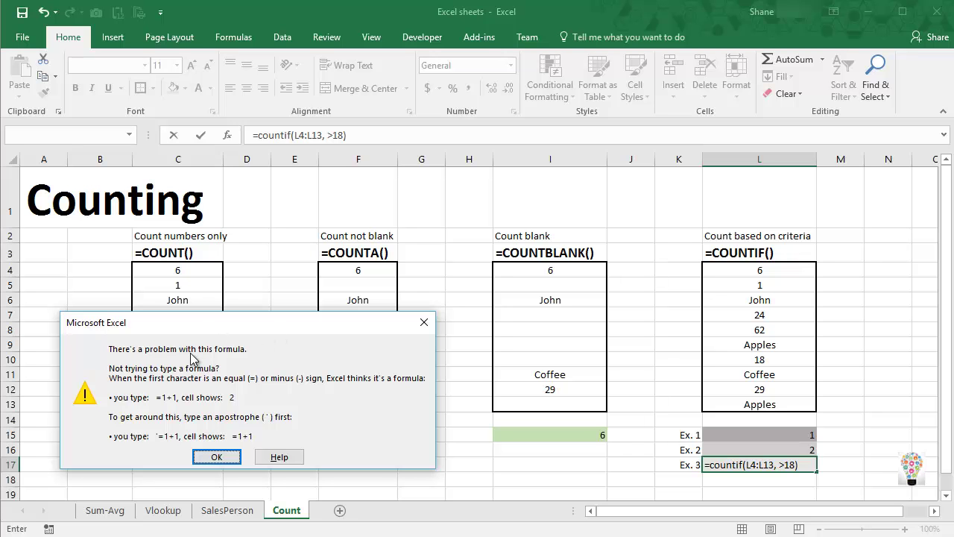
{"action": "left_click", "coordinate": [423, 324]}
{"action": "left_click", "coordinate": [778, 466]}
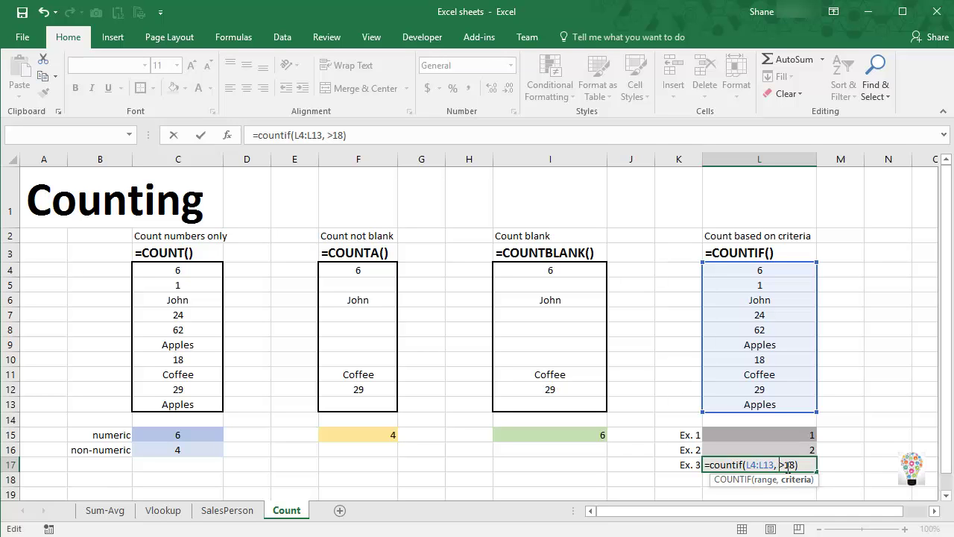
{"action": "type", "text": "\">18\""}
{"action": "key", "text": "Return"}
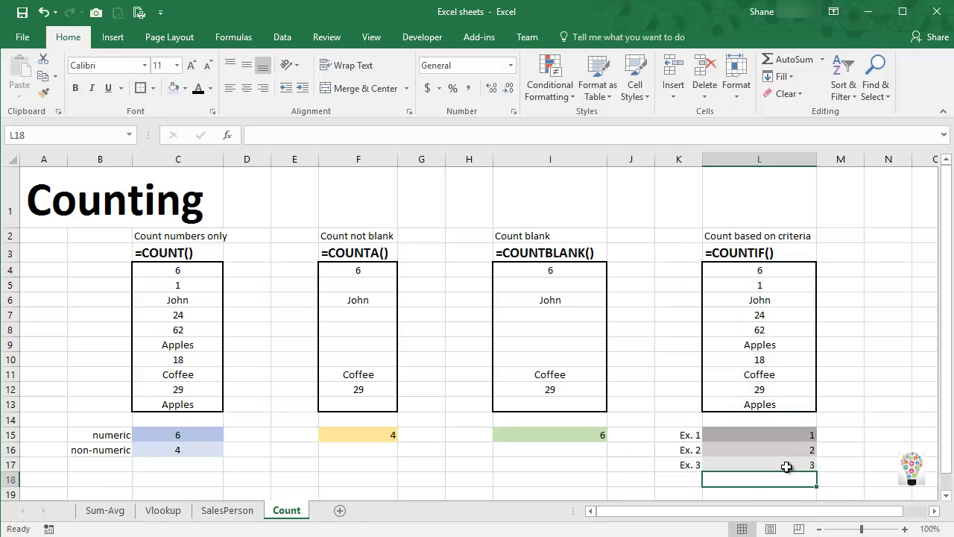
Review the L4:L13 values, then change the Ex. 3 criterion to ">=18", returning 4.
{"action": "left_click", "coordinate": [739, 314]}
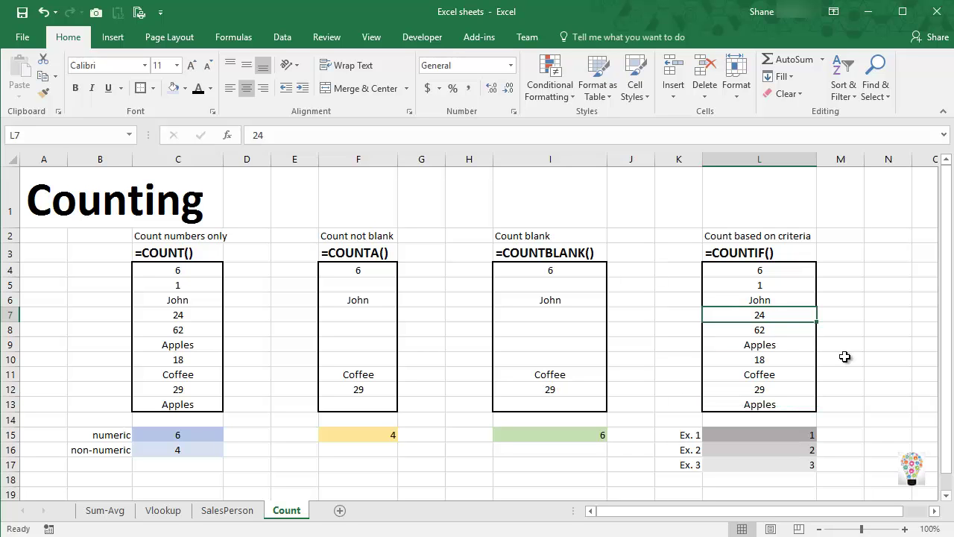
{"action": "key", "text": "Down"}
{"action": "key", "text": "Down"}
{"action": "key", "text": "Down"}
{"action": "key", "text": "Down"}
{"action": "key", "text": "Down"}
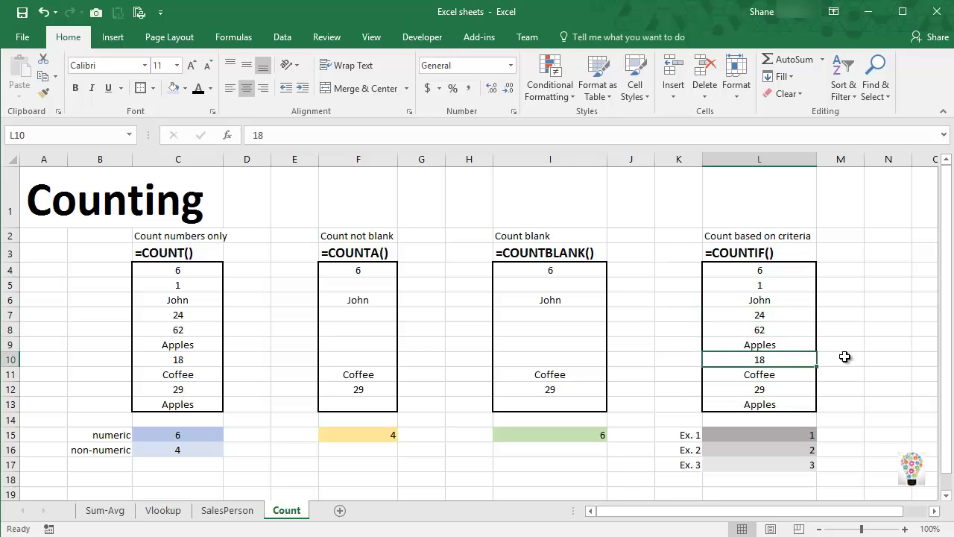
{"action": "key", "text": "Up"}
{"action": "key", "text": "Up"}
{"action": "left_click", "coordinate": [796, 465]}
{"action": "double_click", "coordinate": [797, 465]}
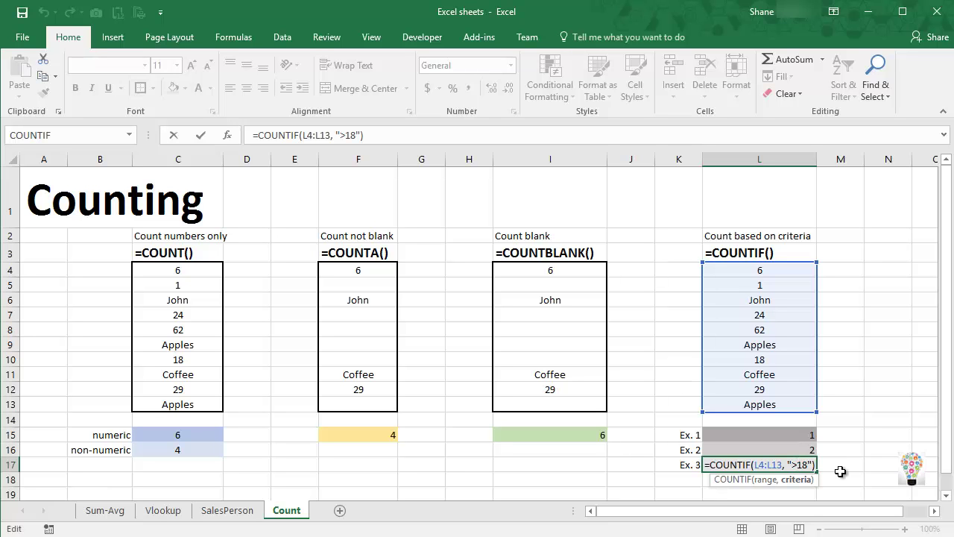
{"action": "type", "text": "="}
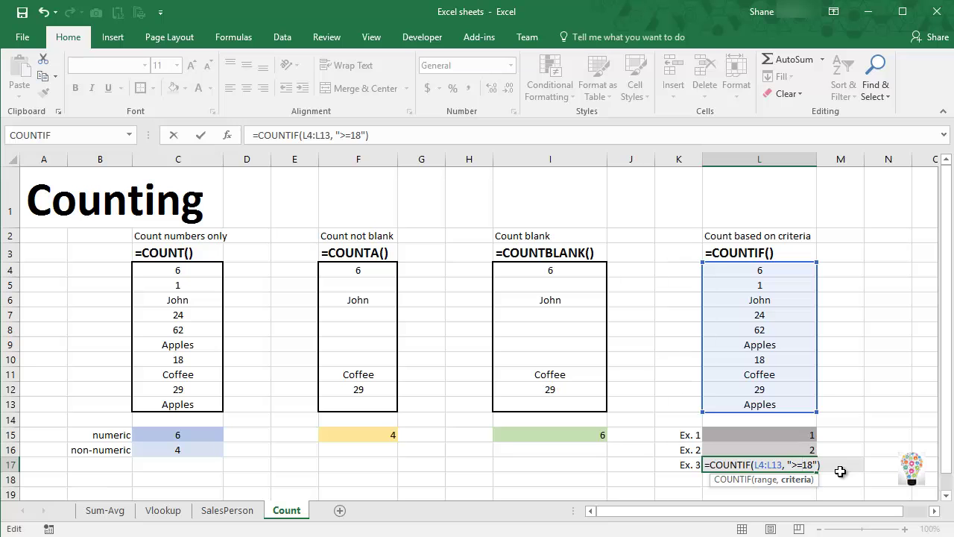
{"action": "key", "text": "ctrl+Return"}
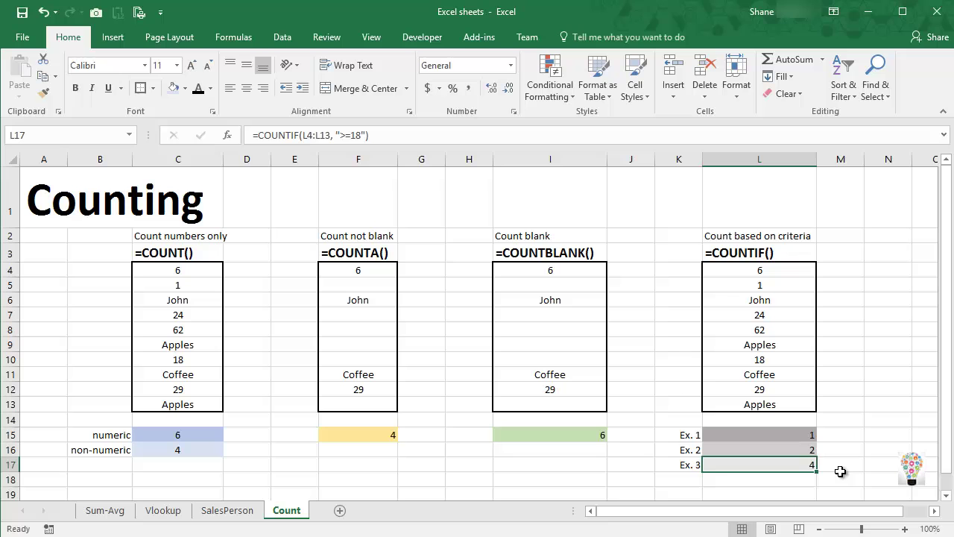
{"action": "left_click", "coordinate": [768, 361]}
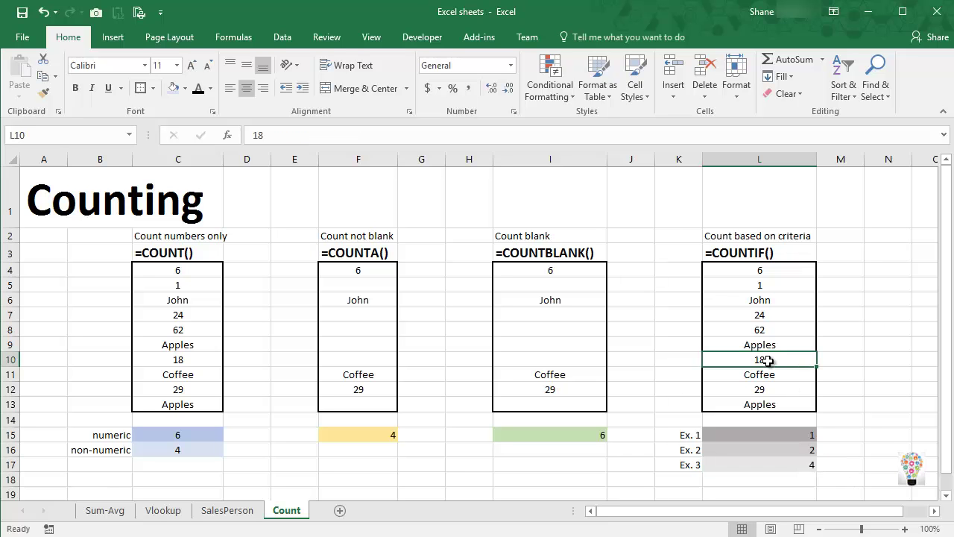